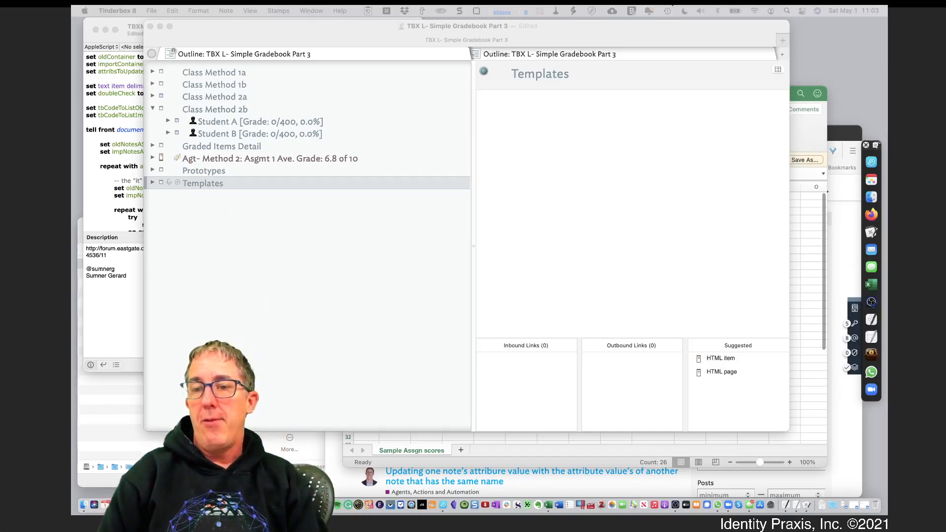
Step: Expand the Class Method 1b container in Tinderbox and look through the attributes of student notes SS001 to SS010
left_click(845, 193)
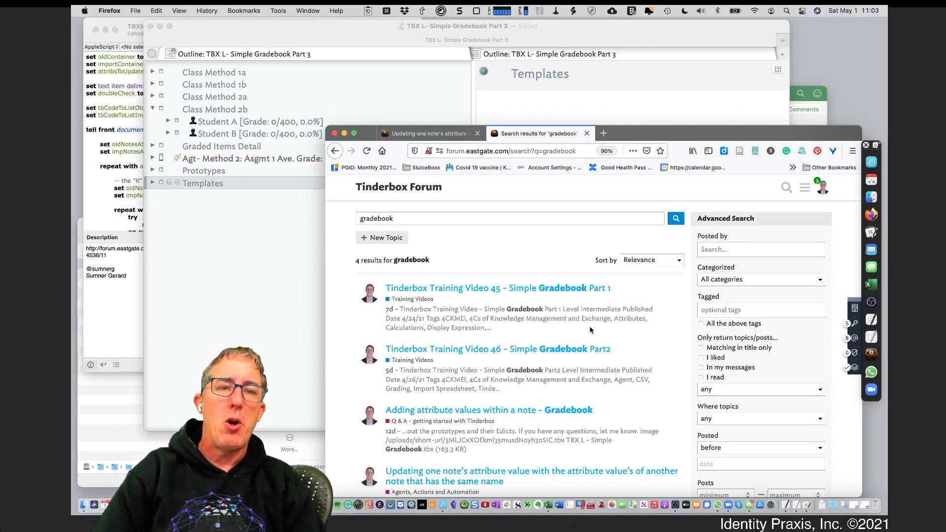
left_click(279, 276)
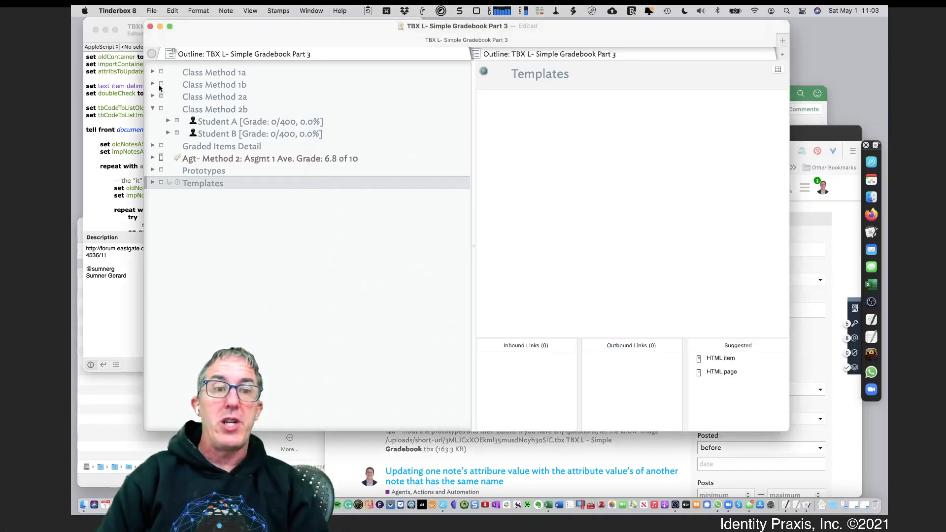
left_click(153, 85)
left_click(241, 109)
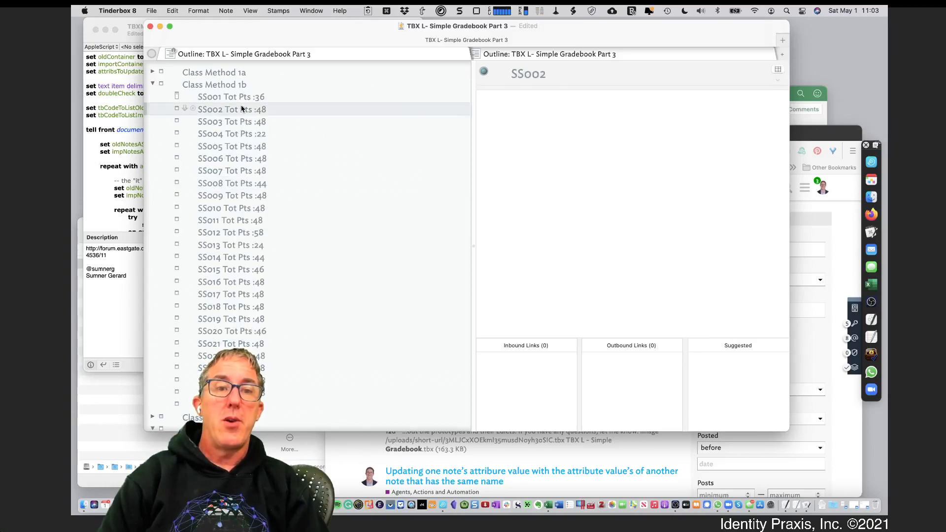
left_click(241, 98)
key("Down")
key("Down")
key("Down")
key("Down")
key("Down")
key("Down")
key("Down")
key("Down")
key("Down")
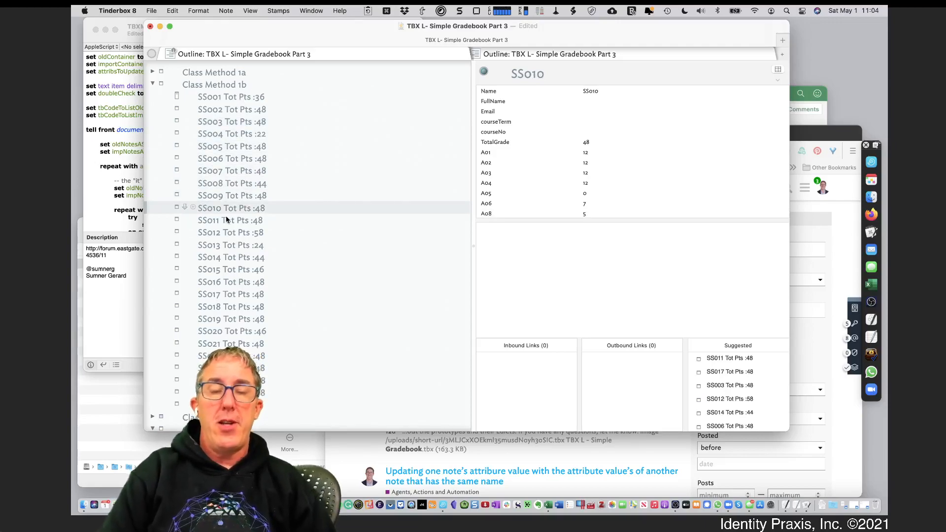
scroll(226, 219, "down", 5)
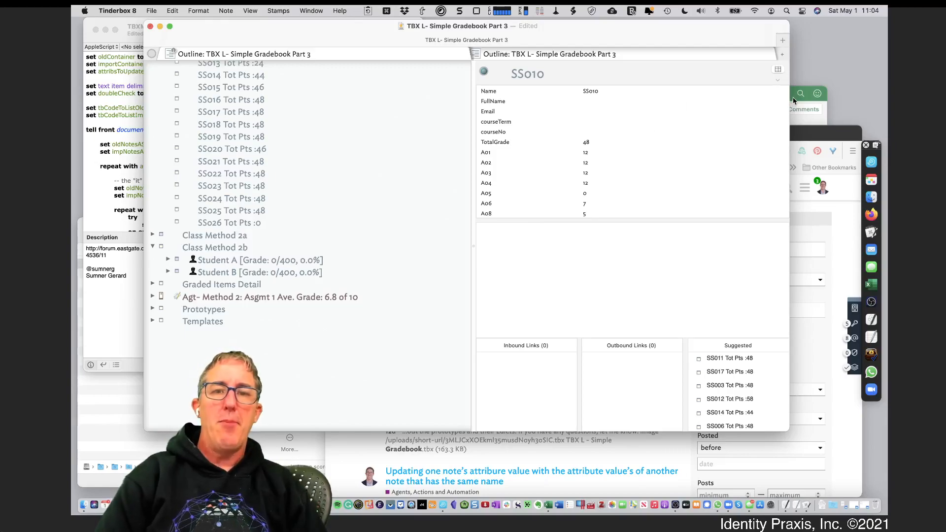
scroll(279, 211, "up", 4)
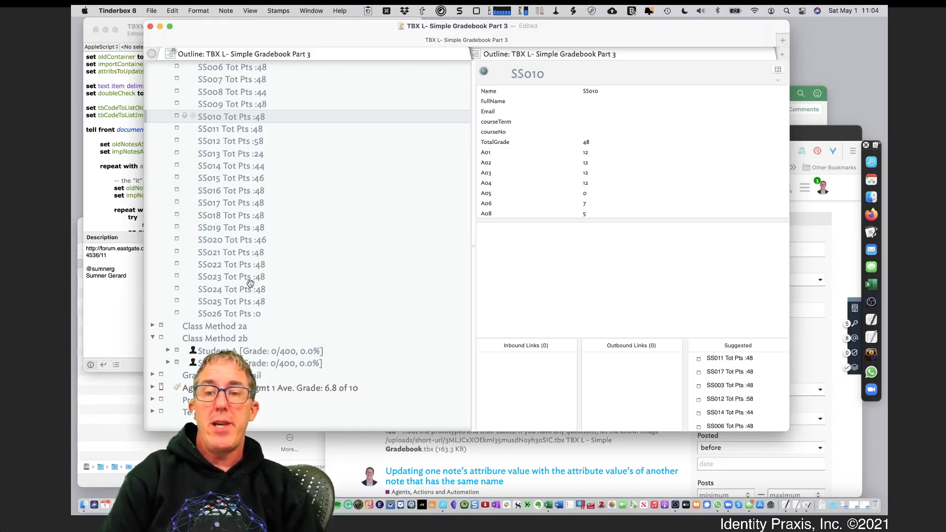
Step: Switch to Firefox, open the forum topic about updating attribute values of same-named notes, and read from its first post to the AppleScript solution
left_click(513, 450)
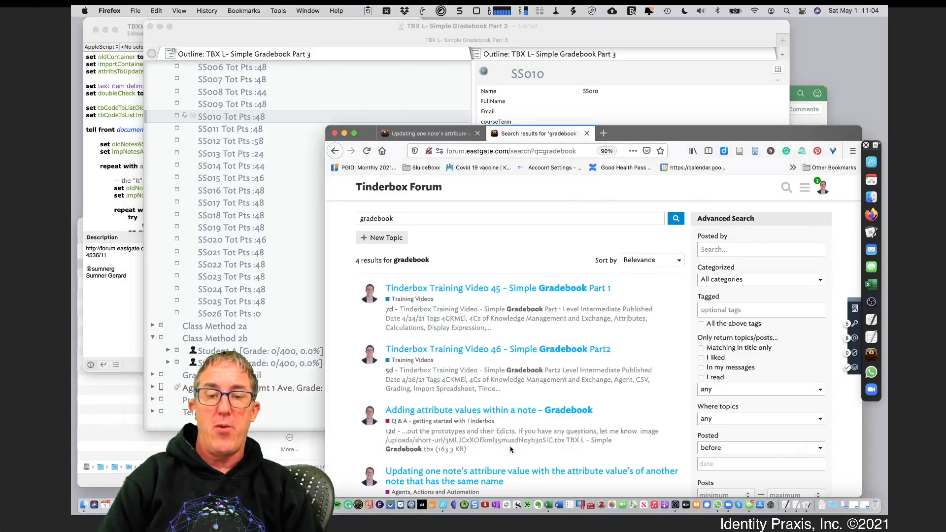
scroll(505, 443, "down", 1)
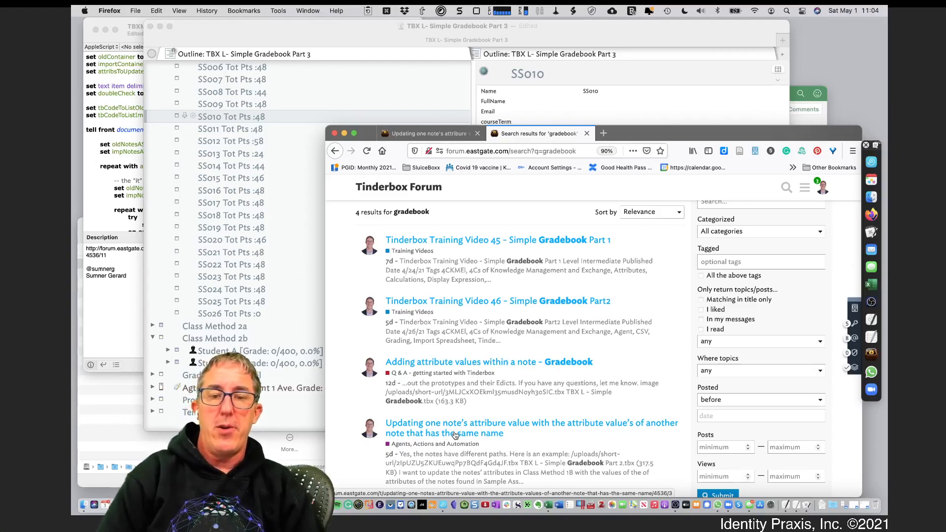
left_click(455, 435)
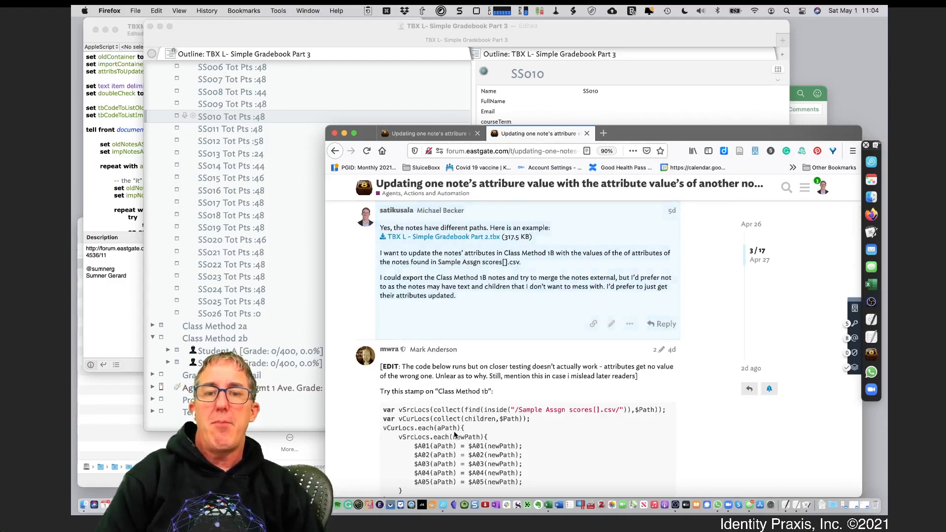
scroll(454, 435, "up", 8)
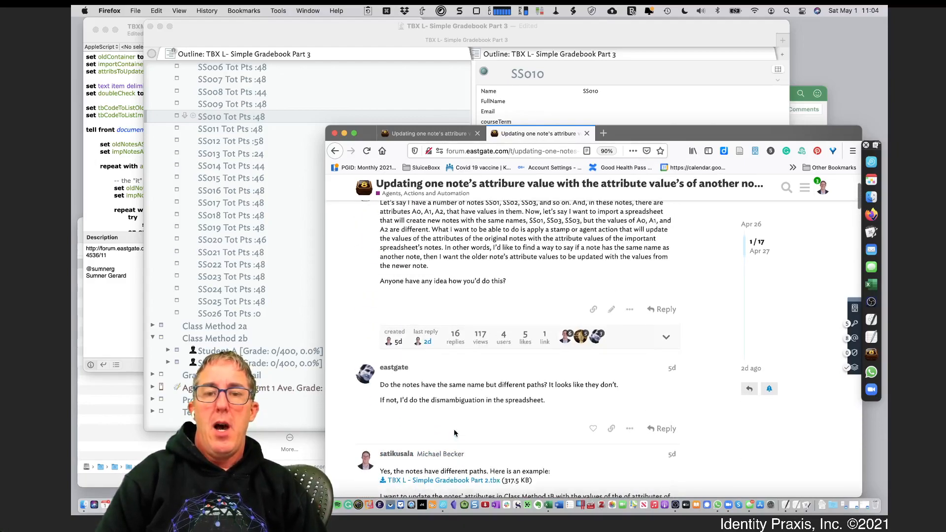
scroll(454, 431, "up", 2)
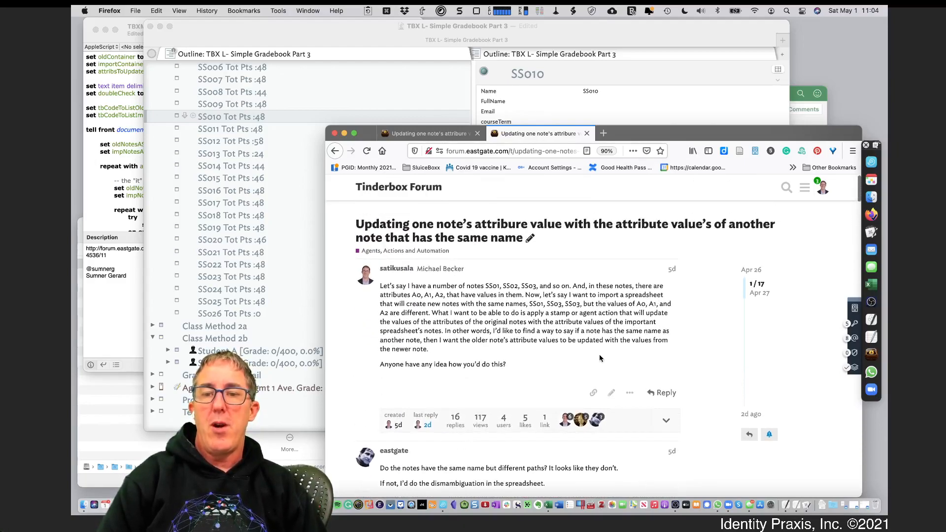
scroll(600, 355, "down", 10)
scroll(599, 357, "down", 10)
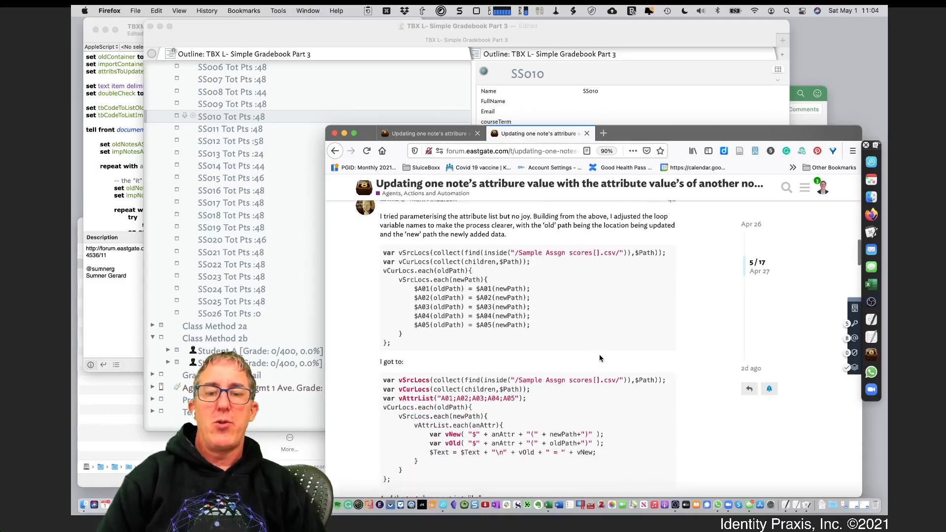
scroll(601, 359, "down", 10)
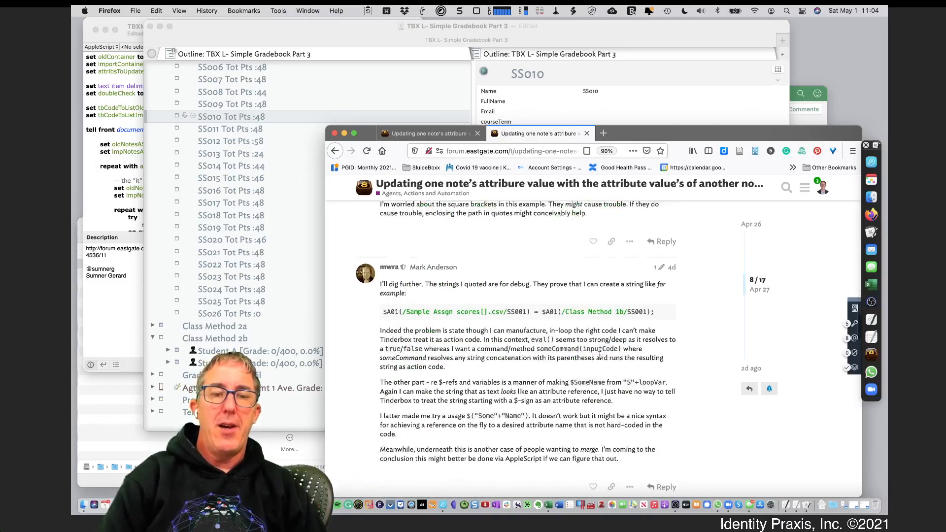
scroll(599, 357, "down", 8)
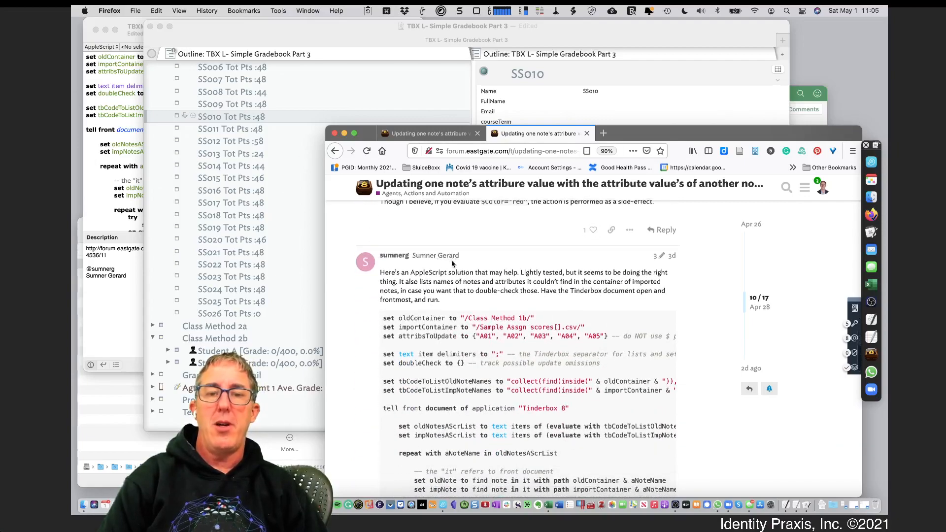
scroll(516, 323, "down", 5)
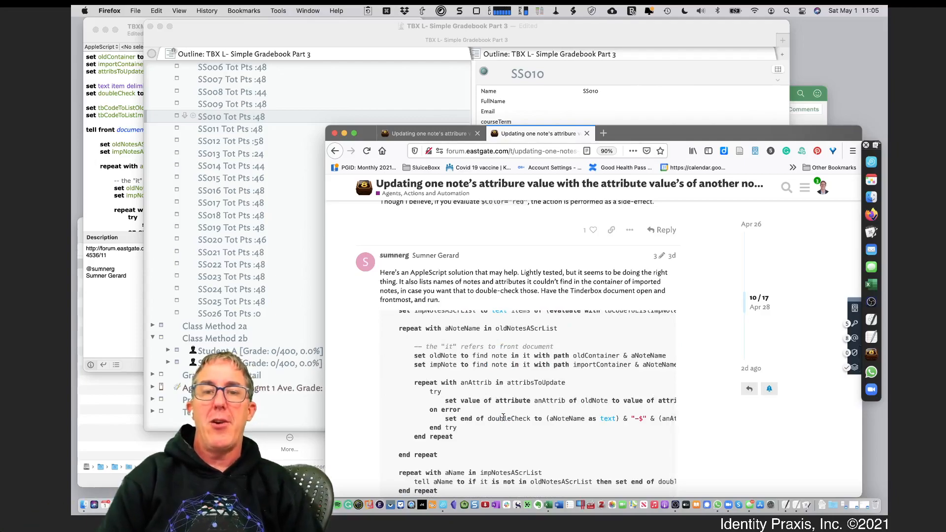
Step: Close the browser window together with both of its forum tabs
left_click(456, 140)
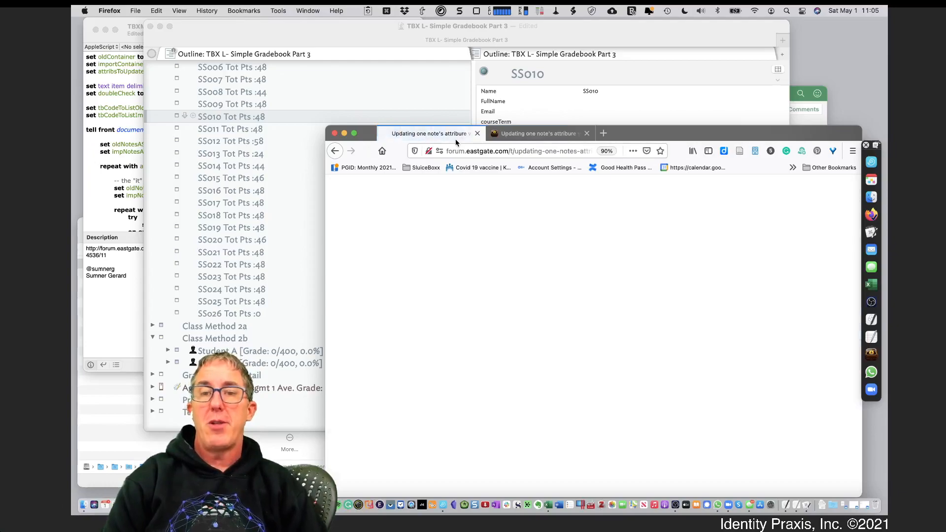
left_click(334, 133)
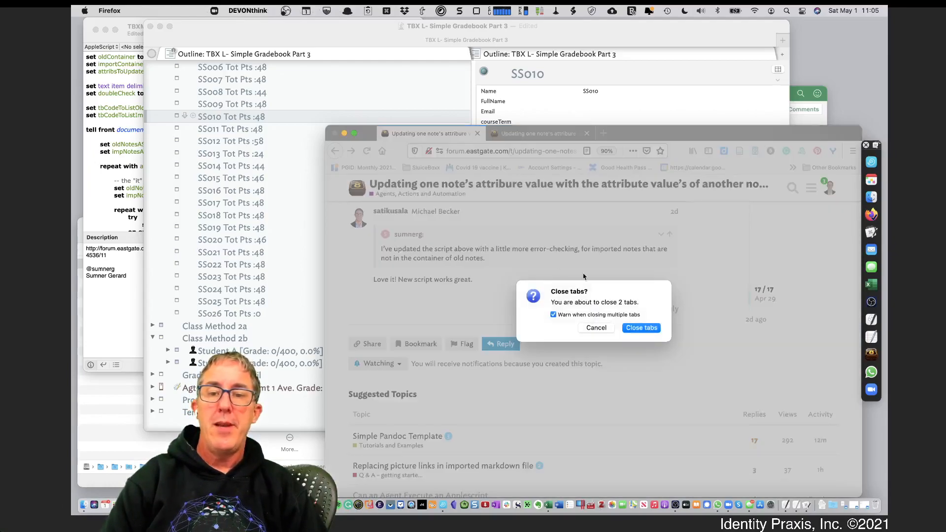
left_click(635, 326)
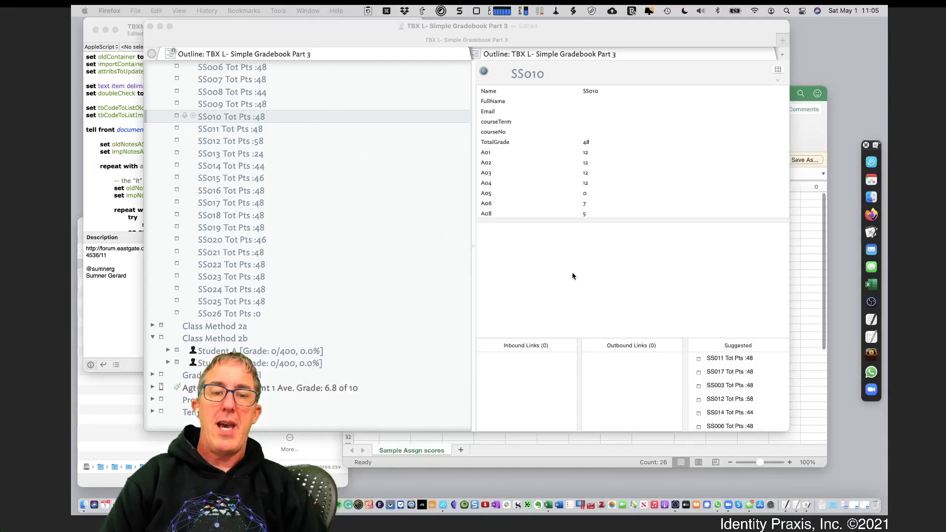
scroll(388, 266, "up", 5)
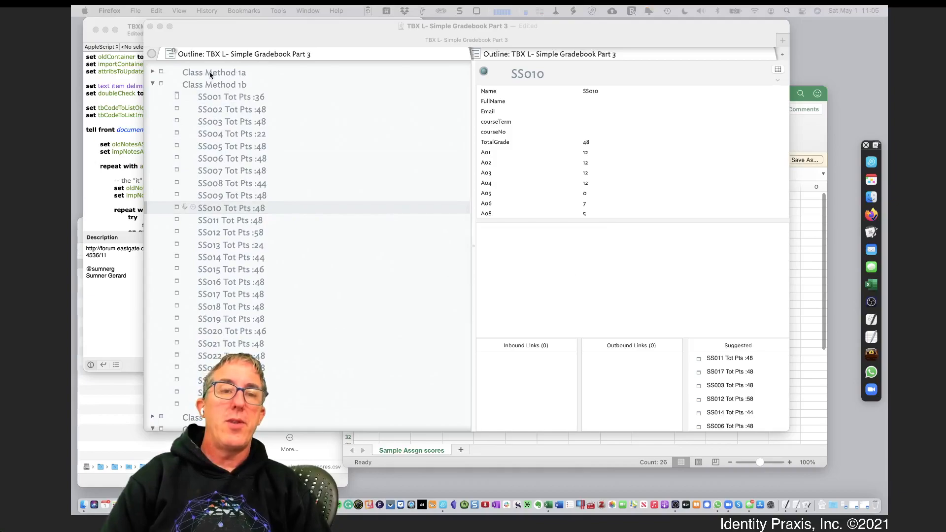
scroll(299, 276, "down", 1)
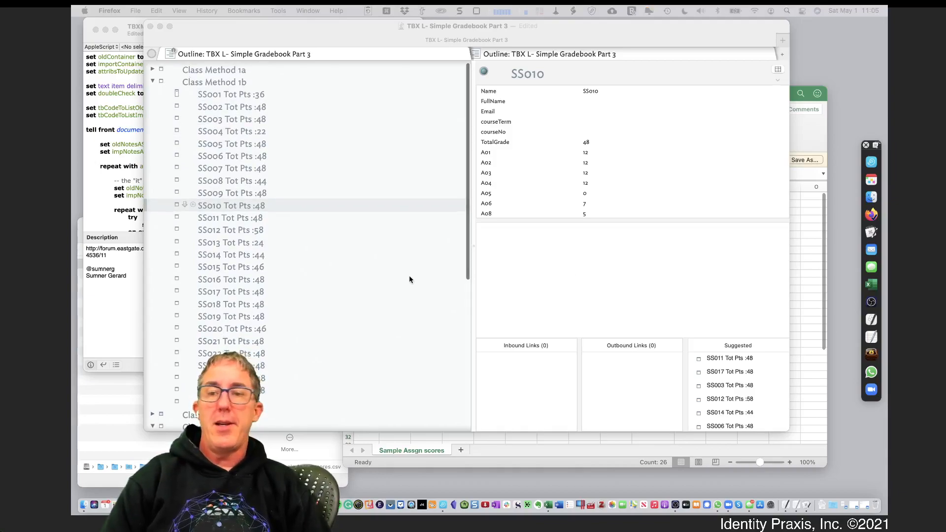
Step: Switch to Sample Assgn scores.csv in Excel, insert a column before Prototype, and title it A09
left_click(809, 192)
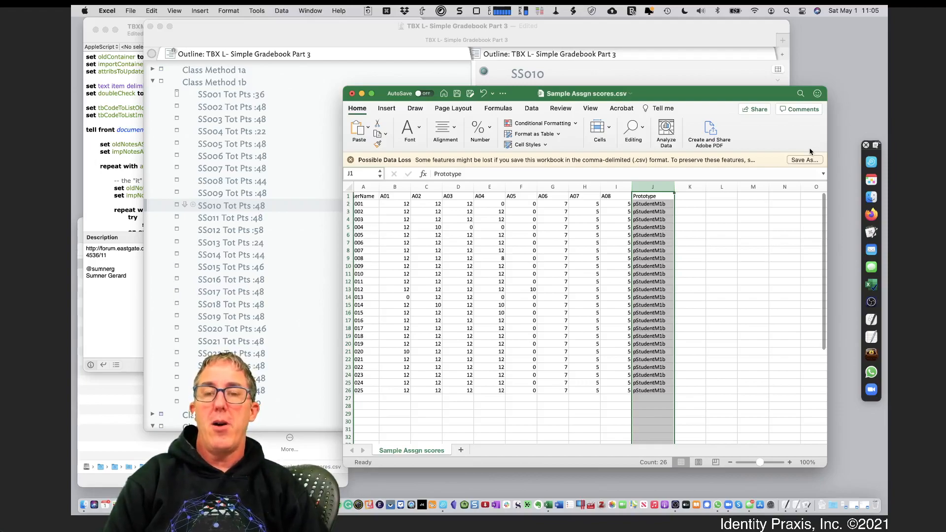
left_click(730, 211)
right_click(658, 187)
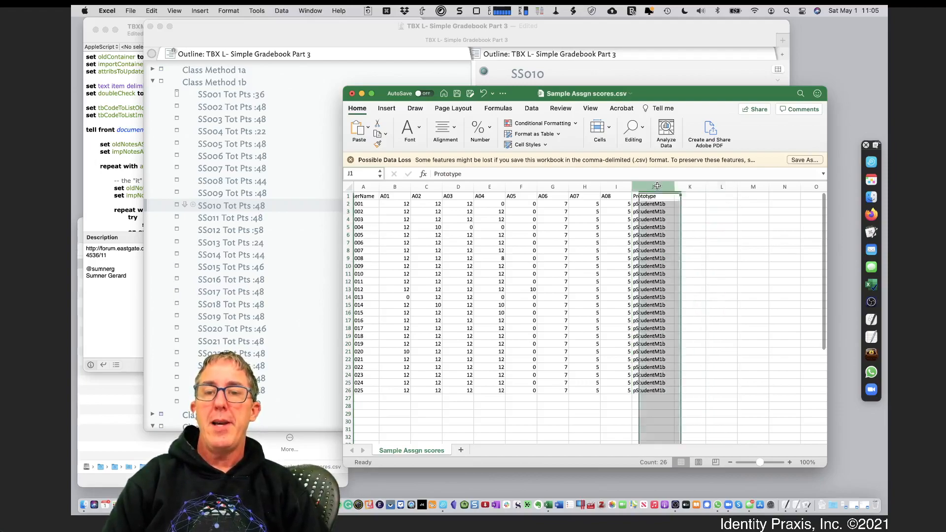
left_click(680, 240)
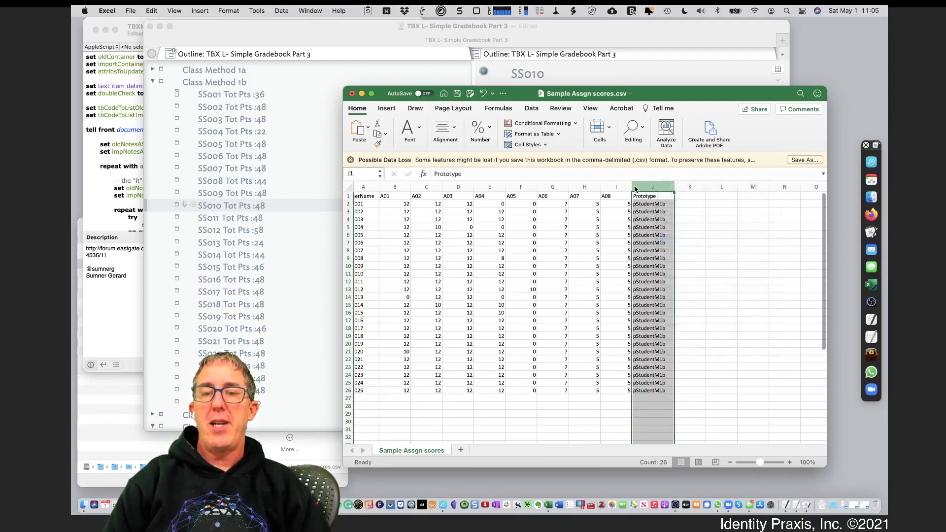
left_click(638, 196)
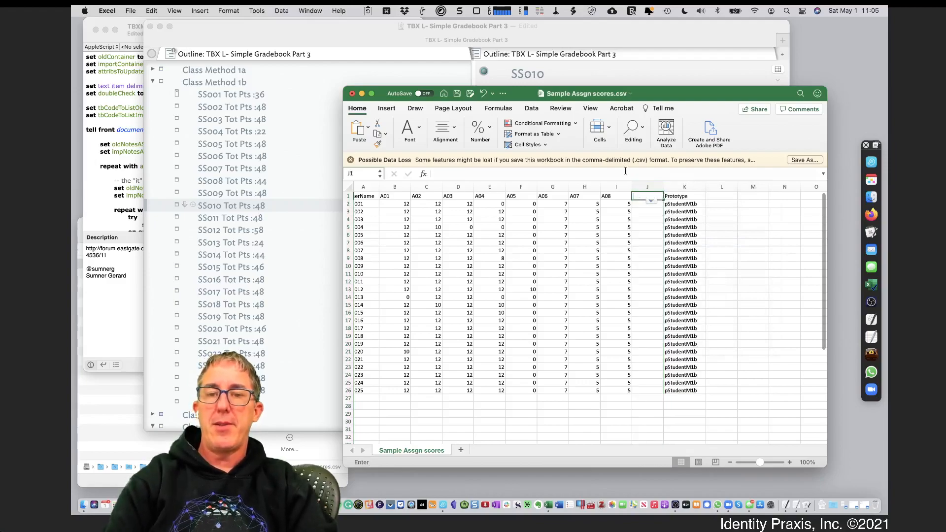
type("A09")
key("Return")
Step: Enter 6.5 as the A09 score in J2 and fill it down to J10
type("\\")
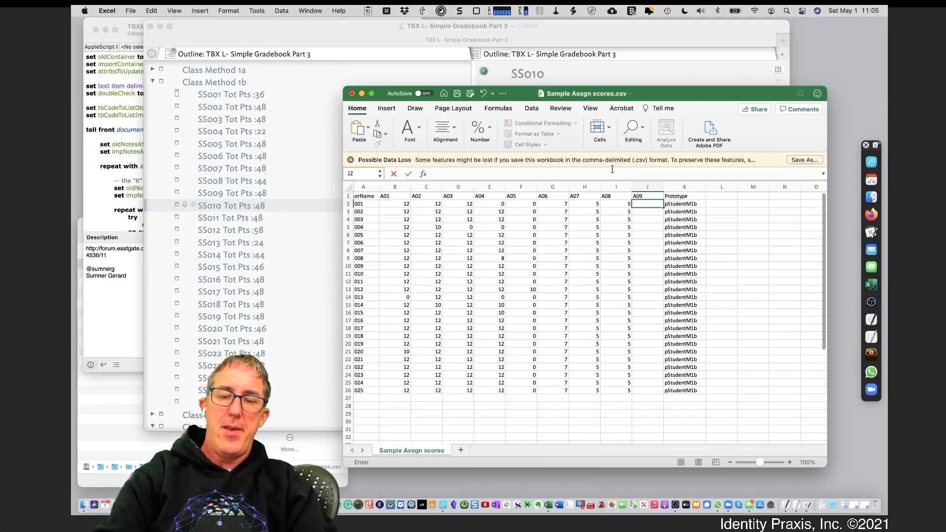
key("Return")
left_click(646, 205)
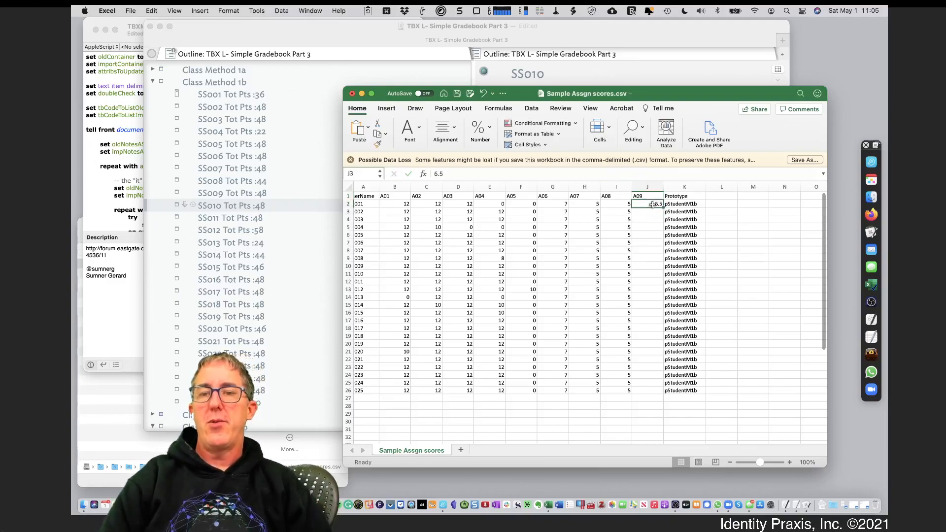
left_click_drag(663, 207, 664, 267)
Step: Enter 7 as the A09 score in J14 and fill it down to J21
left_click(655, 298)
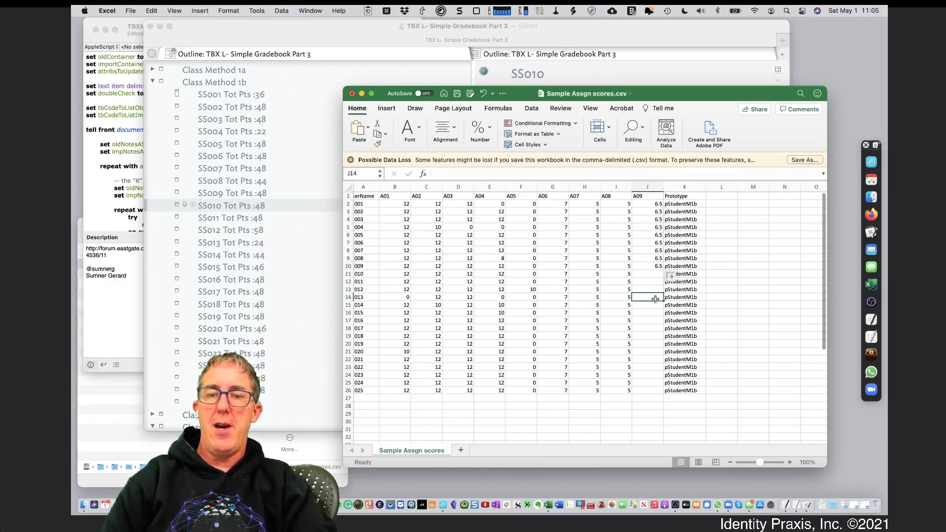
type("7")
left_click(610, 274)
left_click(658, 296)
left_click_drag(663, 300, 663, 354)
Step: Enter 10 as the A09 score in J26 and fill it upward to J22
left_click(655, 389)
type("10")
key("Return")
left_click(648, 388)
left_click_drag(663, 394, 665, 360)
left_click(660, 367)
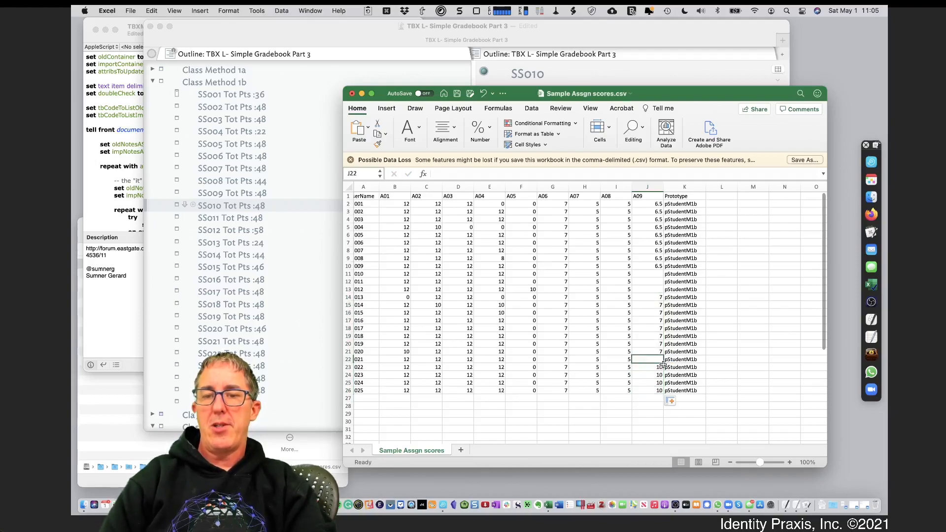
left_click_drag(663, 370, 663, 360)
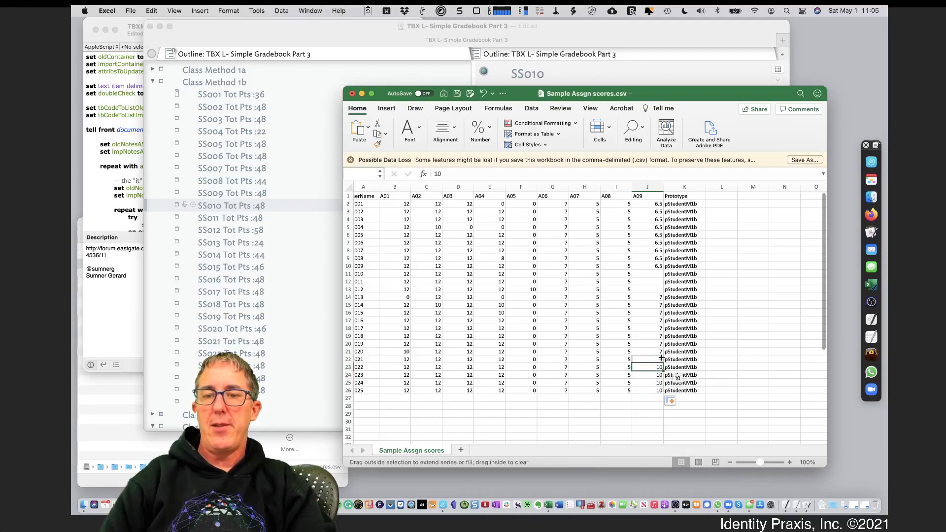
Step: Set the A09 scores in J10 through J13 to 0 and save the CSV file
left_click(657, 269)
type("0")
key("Return")
type("0")
left_click_drag(659, 289, 653, 285)
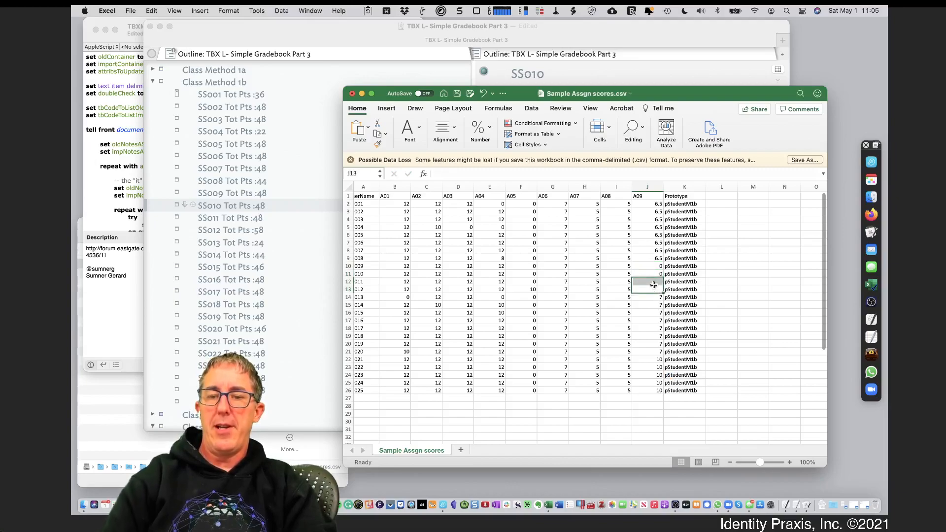
type("00")
key("Return")
type("0")
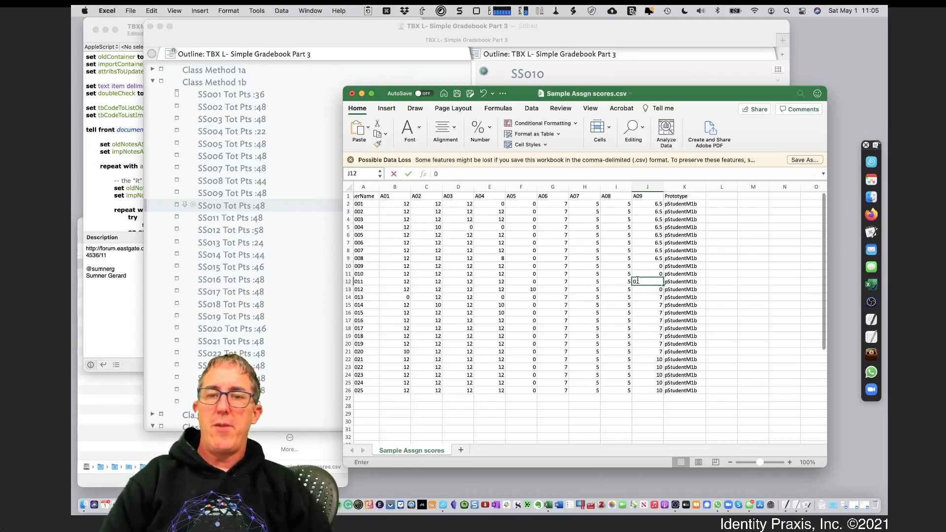
key("super+s")
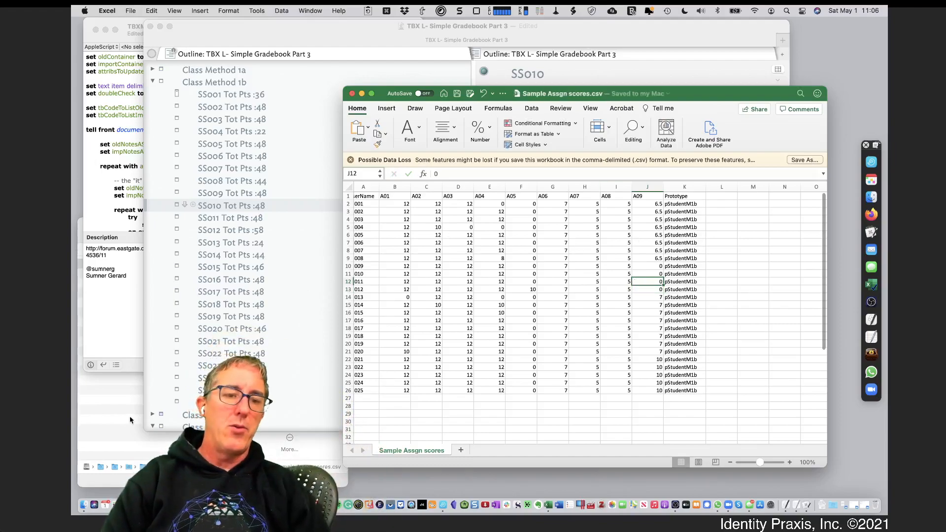
Step: Bring the Finder folder containing Sample Assgn scores.csv forward, return to Tinderbox, and collapse the Class Method 1b container
left_click(113, 413)
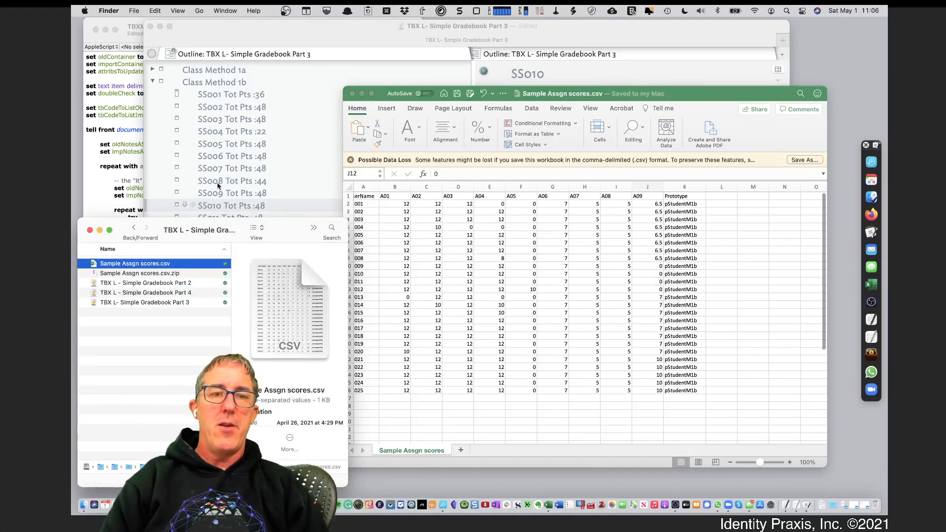
left_click(303, 135)
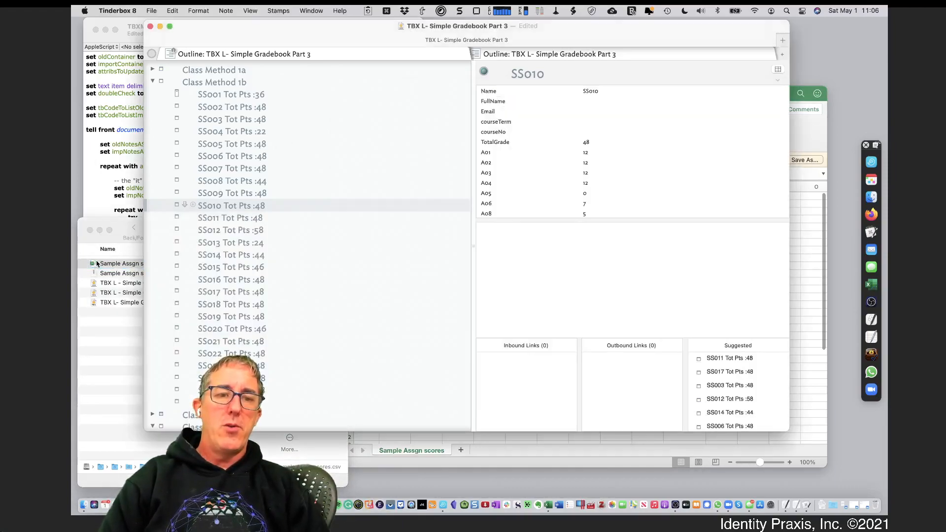
left_click(153, 82)
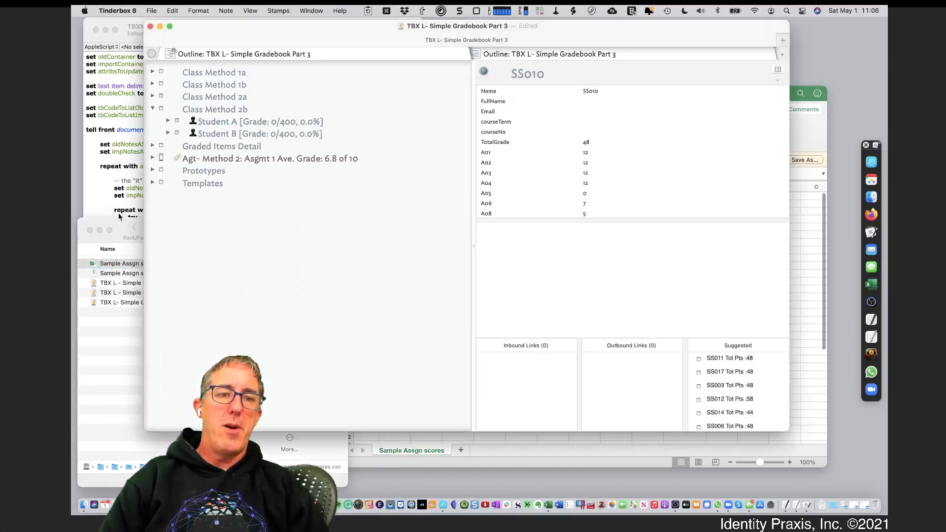
Step: Import Sample Assgn scores.csv from the Finder folder into the Tinderbox outline and open the imported note SS001
left_click_drag(113, 265, 219, 242)
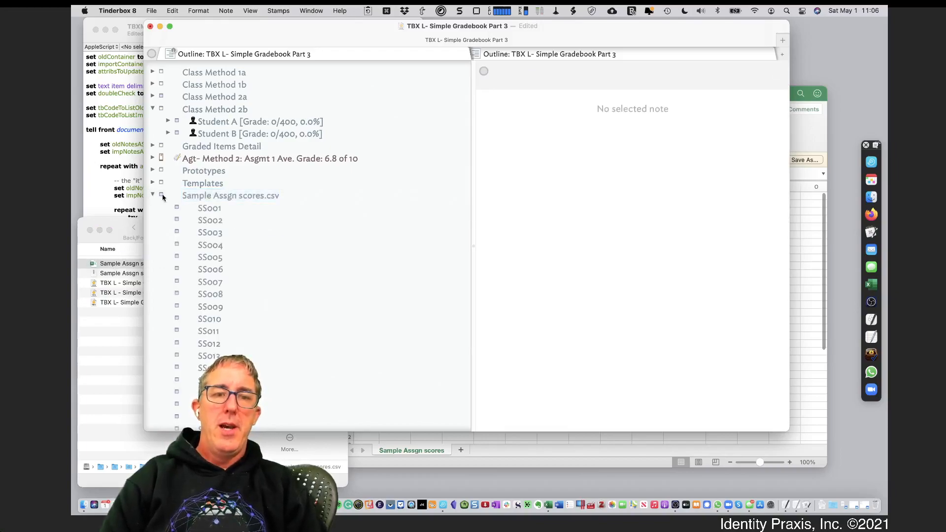
left_click(220, 209)
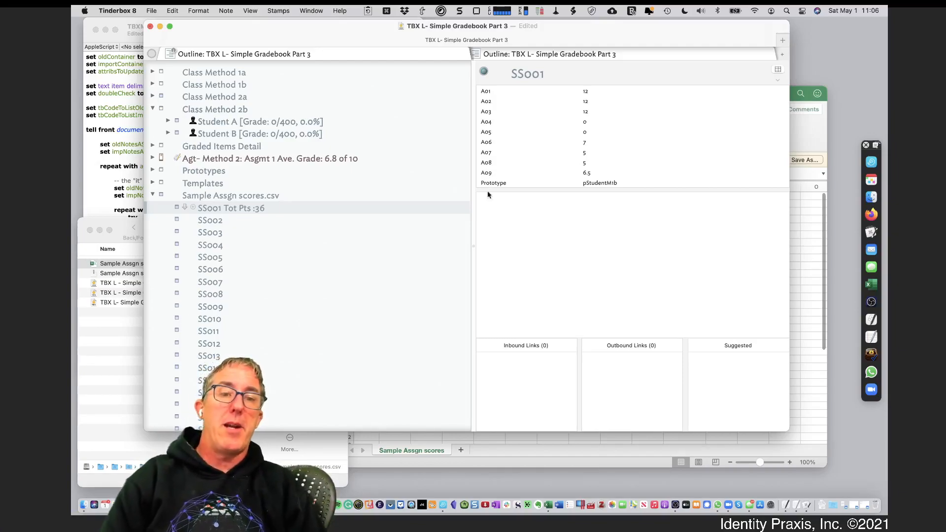
Step: Step through the imported student notes under Sample Assgn scores.csv and examine their A09 scores and assigned prototype
left_click(216, 257)
key("Down")
key("Down")
key("Down")
key("Down")
key("Down")
key("Down")
key("Down")
key("Down")
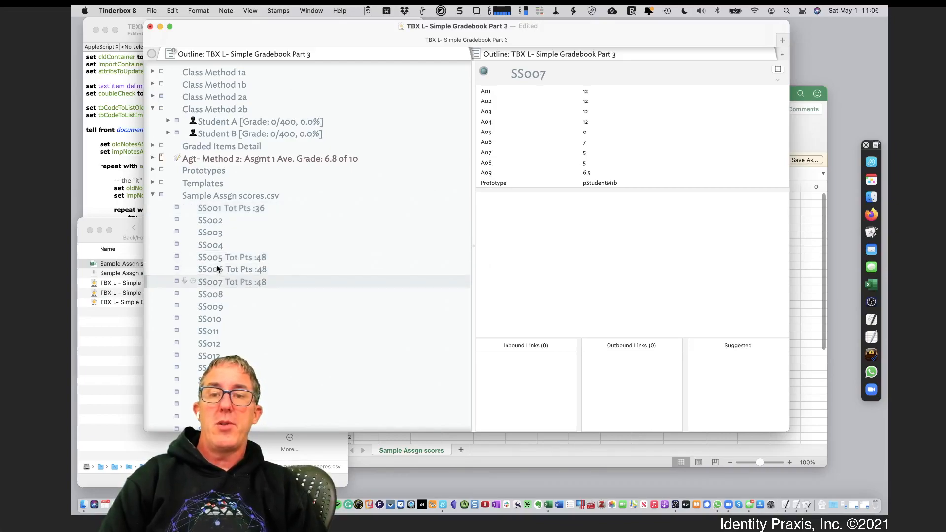
key("Up")
key("Up")
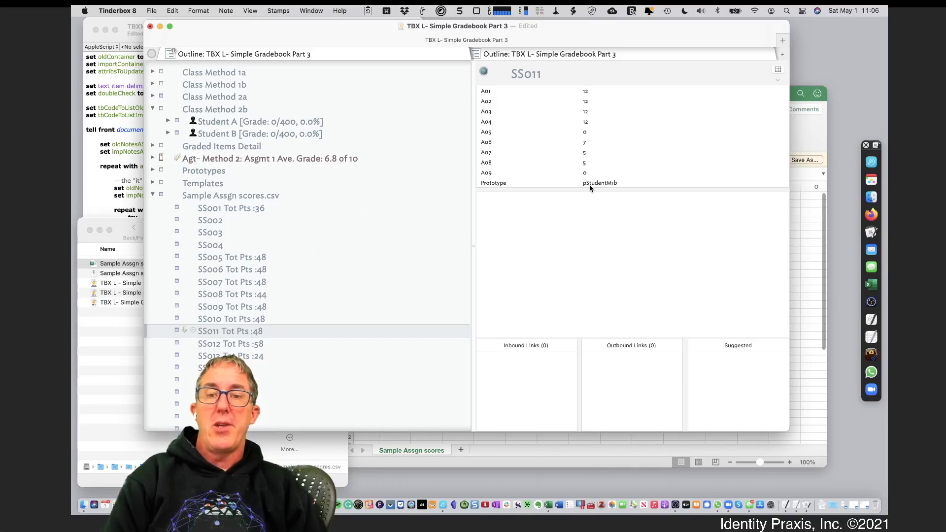
left_click(263, 246)
key("Up")
key("Up")
key("Down")
key("Down")
key("Down")
key("Down")
key("Down")
key("Down")
key("Down")
key("Down")
key("Down")
key("Down")
key("Down")
key("Down")
key("Down")
key("Down")
key("Down")
key("Down")
key("Down")
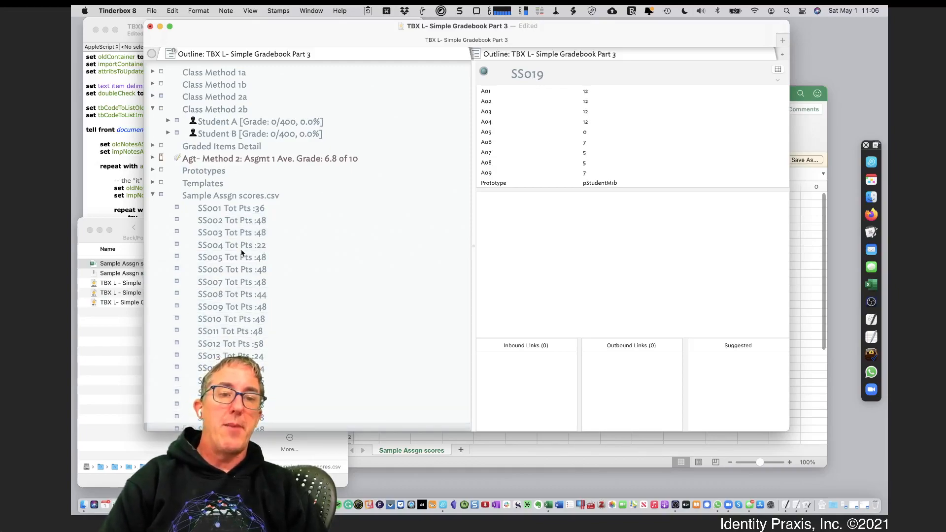
Step: Add A09 to the displayed attributes of the pStudentM1b prototype
left_click(153, 170)
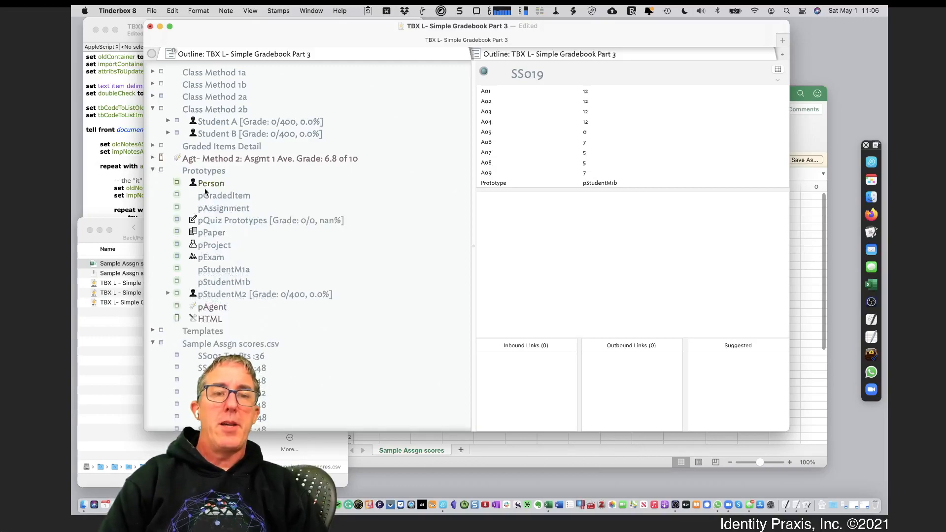
left_click(220, 208)
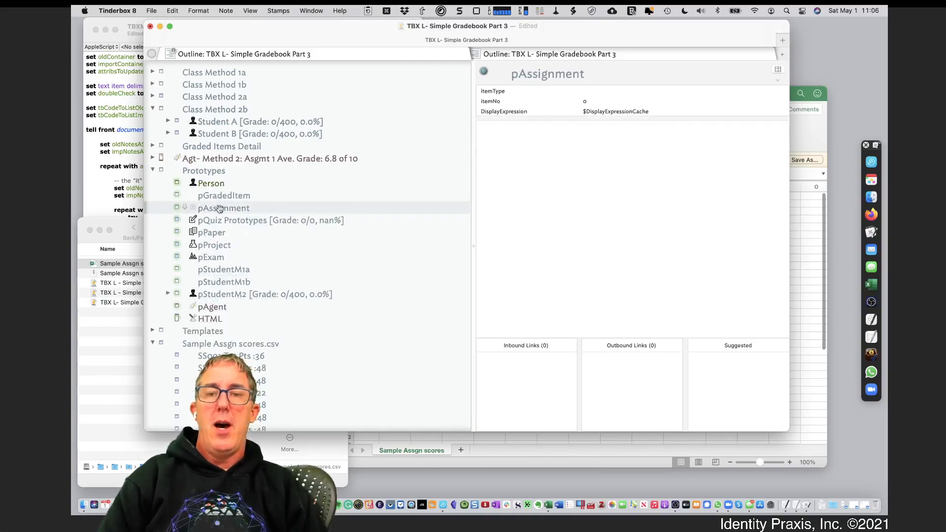
left_click(216, 282)
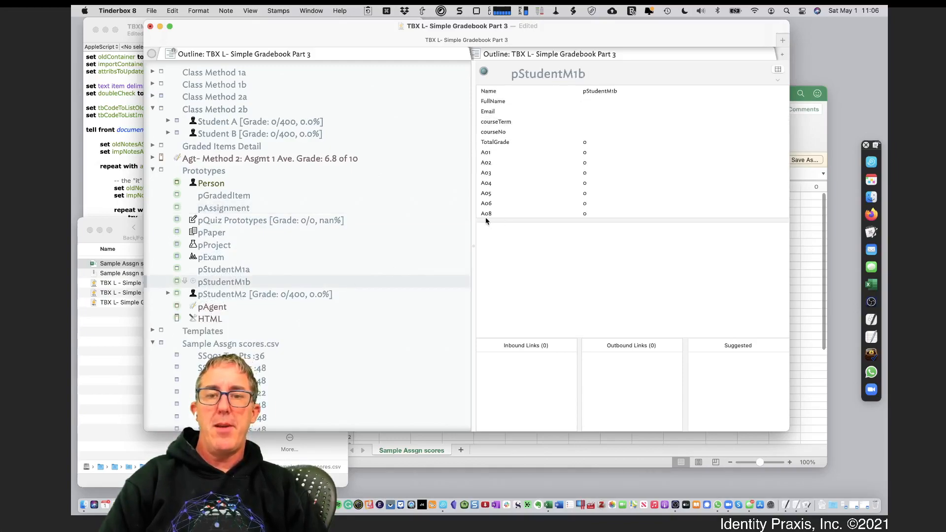
left_click(777, 70)
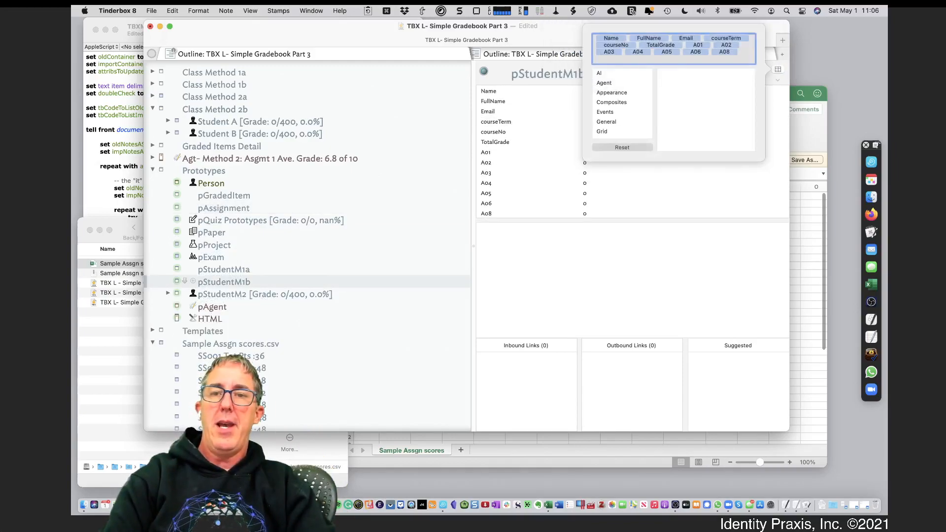
type("A")
type("09")
key("Return")
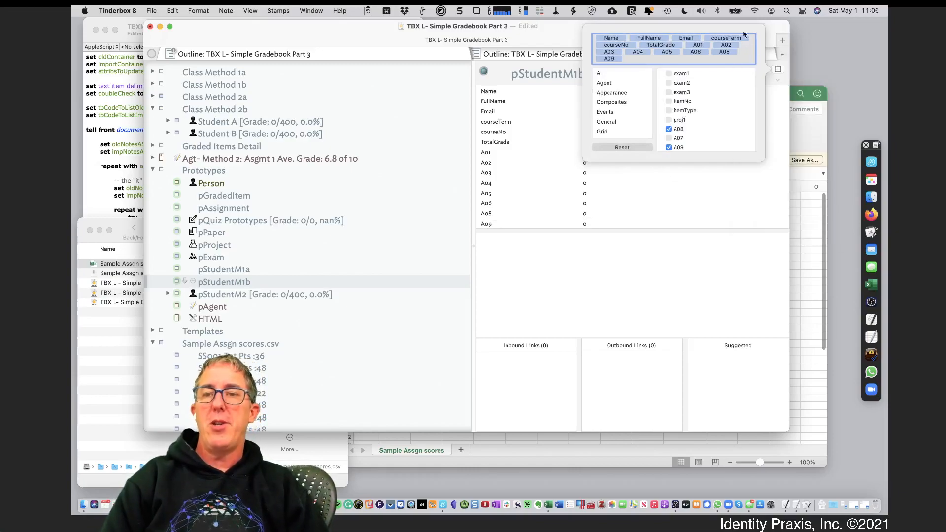
left_click(663, 272)
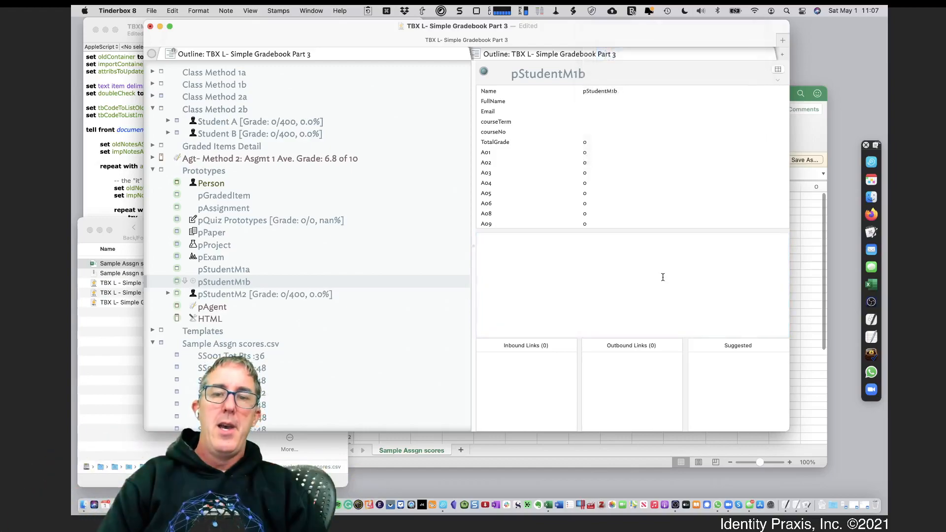
Step: Expand the Class Method 1b container and check whether each student note displays the A09 attribute
scroll(218, 281, "up", 1)
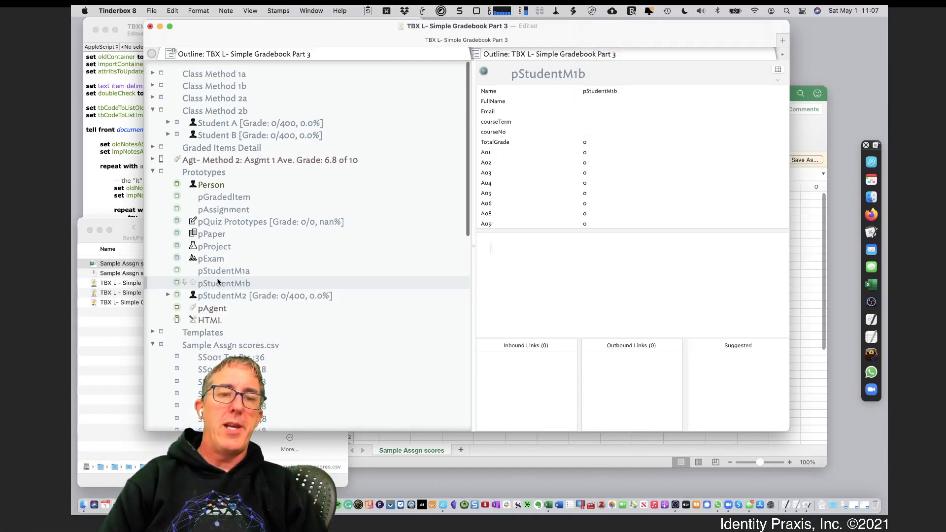
left_click(153, 85)
left_click(229, 100)
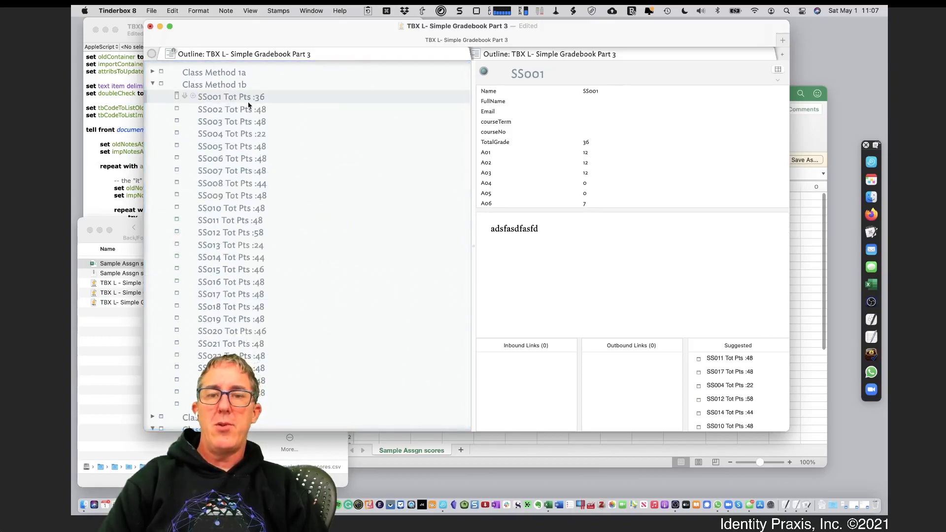
key("Down")
key("Down")
key("Down")
key("Down")
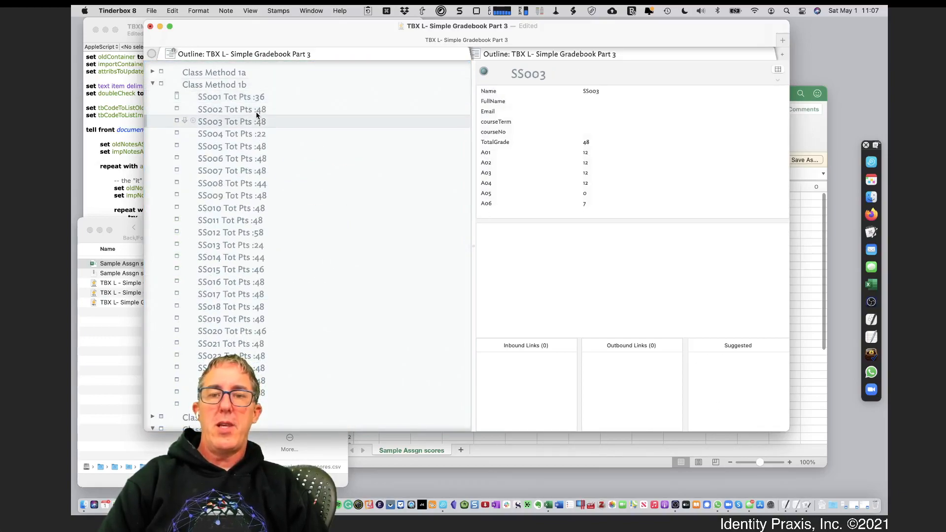
key("Down")
key("Down")
key("Down")
key("Down")
key("Down")
key("Down")
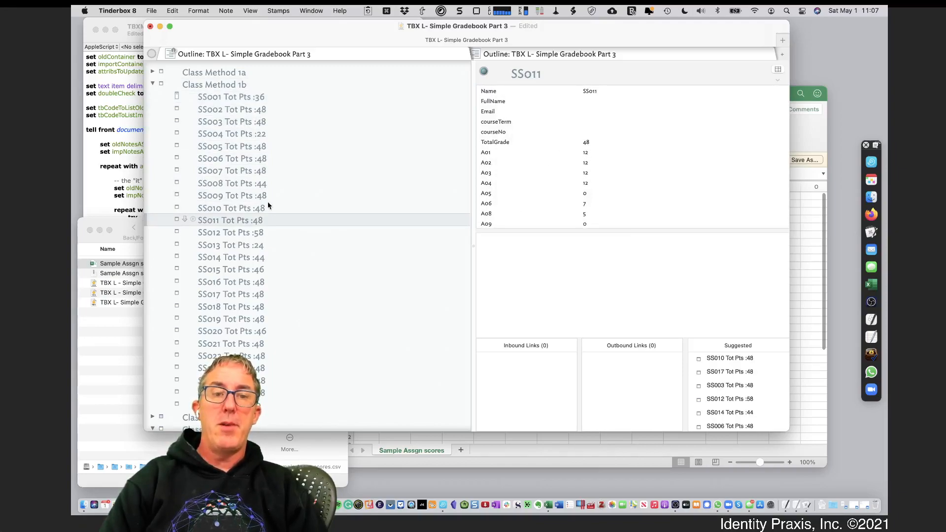
key("Up")
key("Up")
key("Up")
key("Up")
key("Up")
key("Up")
key("Up")
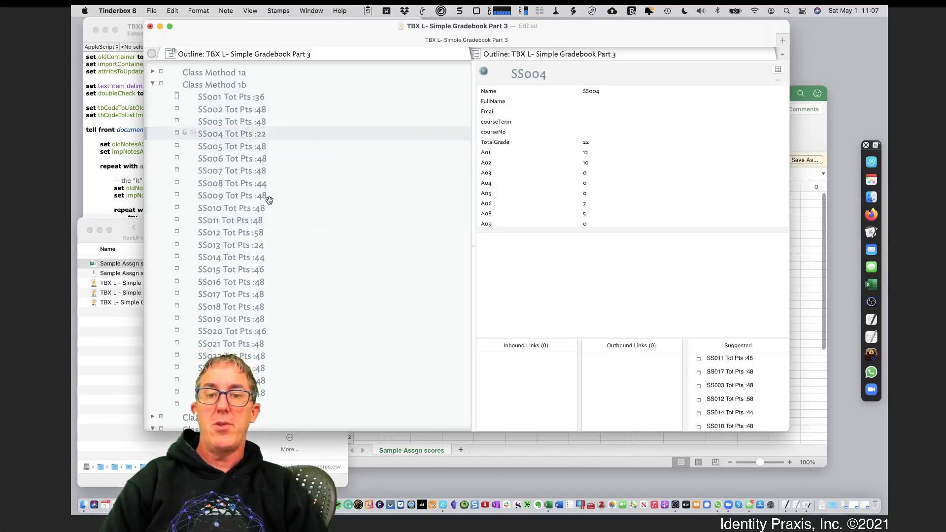
key("Down")
key("Down")
key("Down")
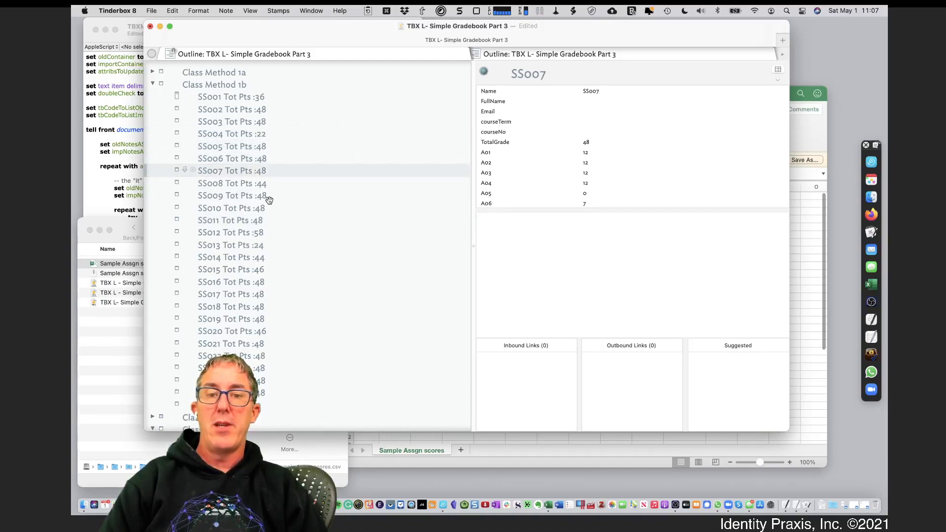
Step: Reset the displayed attributes of the Class Method 1b note SS007 to those inherited from its prototype
left_click(778, 69)
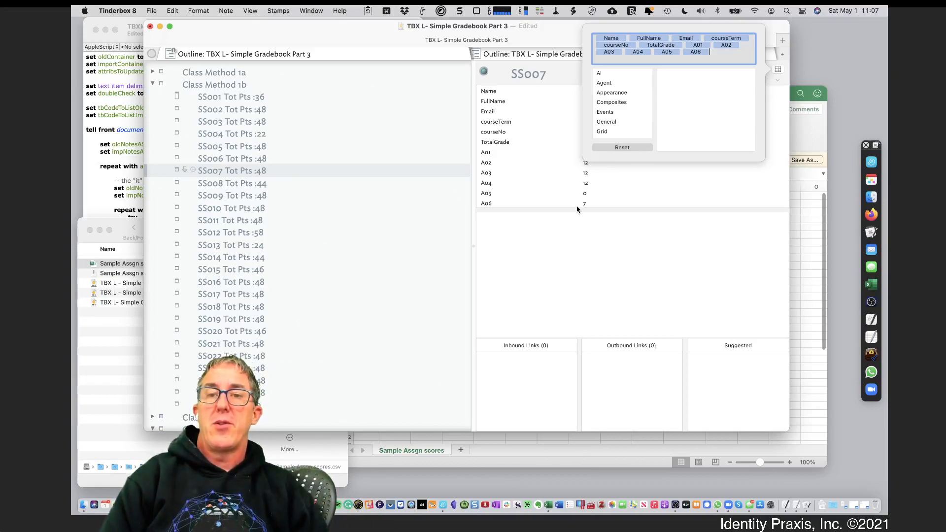
left_click(635, 147)
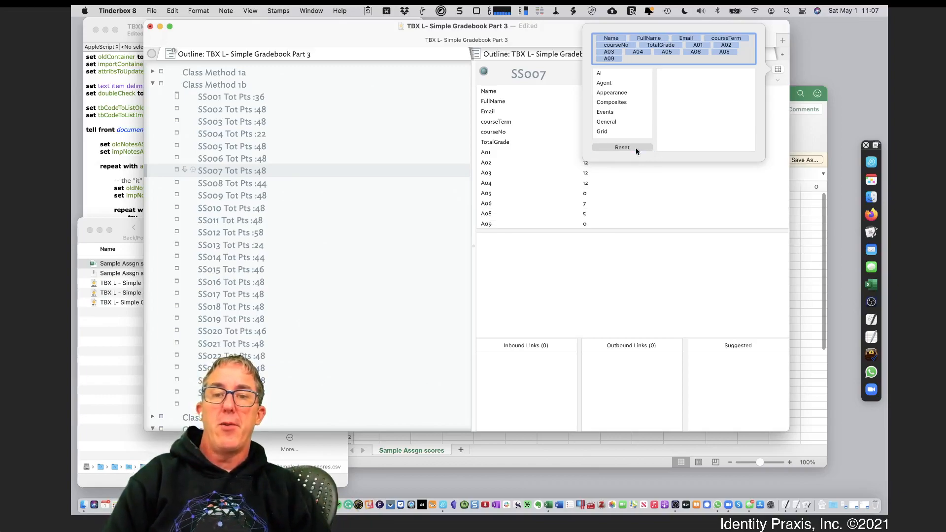
left_click(563, 249)
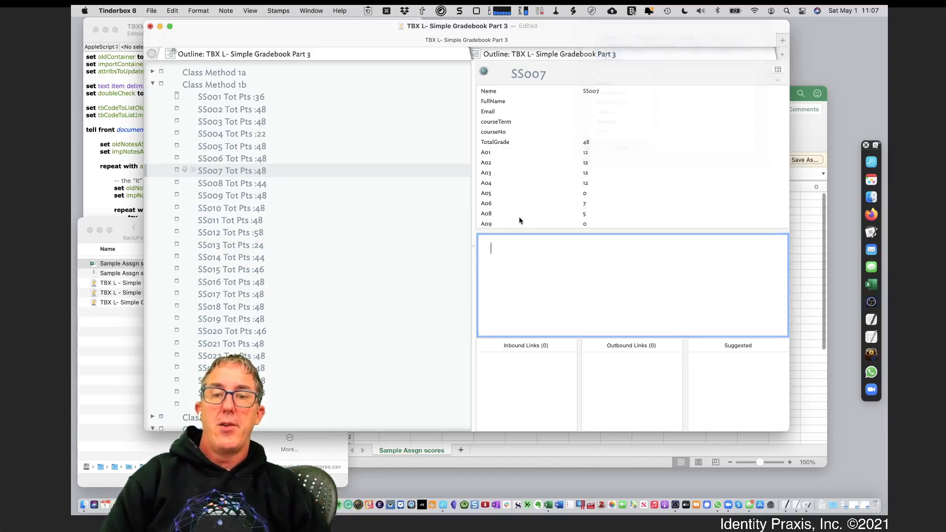
Step: Step through the remaining Class Method 1b student notes and examine their A09 scores
left_click(235, 219)
key("Down")
key("Down")
key("Down")
key("Down")
key("Down")
key("Down")
key("Down")
key("Down")
key("Down")
key("Down")
key("Down")
key("Down")
key("Down")
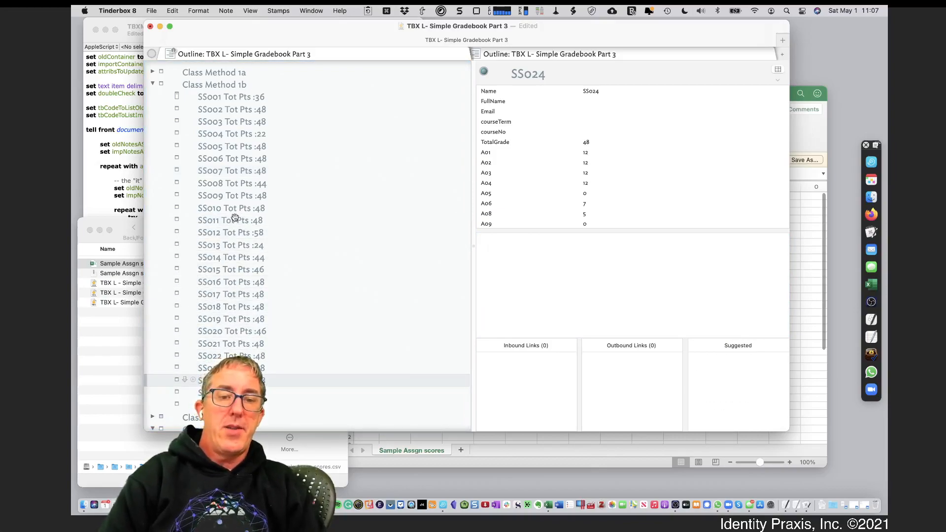
key("Down")
key("Down")
key("Up")
key("Up")
key("Up")
key("Up")
key("Up")
key("Up")
key("Up")
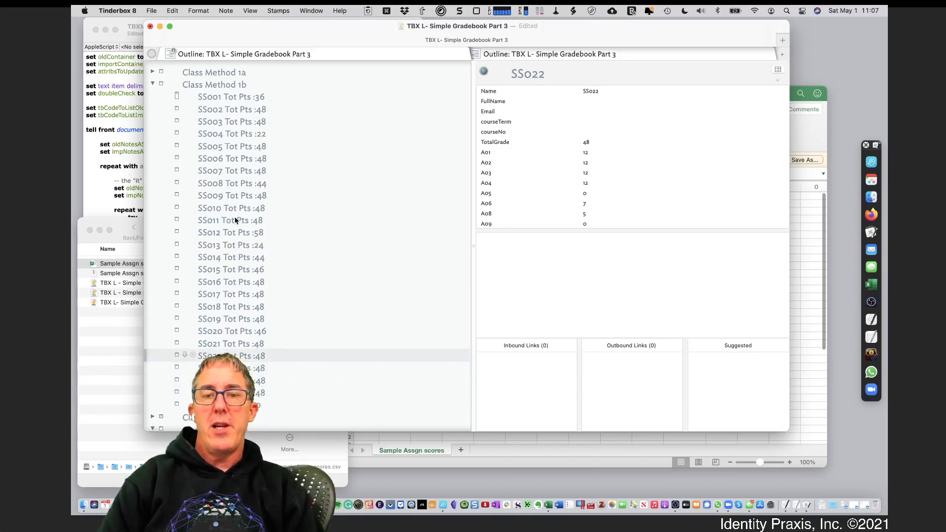
key("Up")
key("Up")
key("Up")
key("Up")
key("Up")
key("Up")
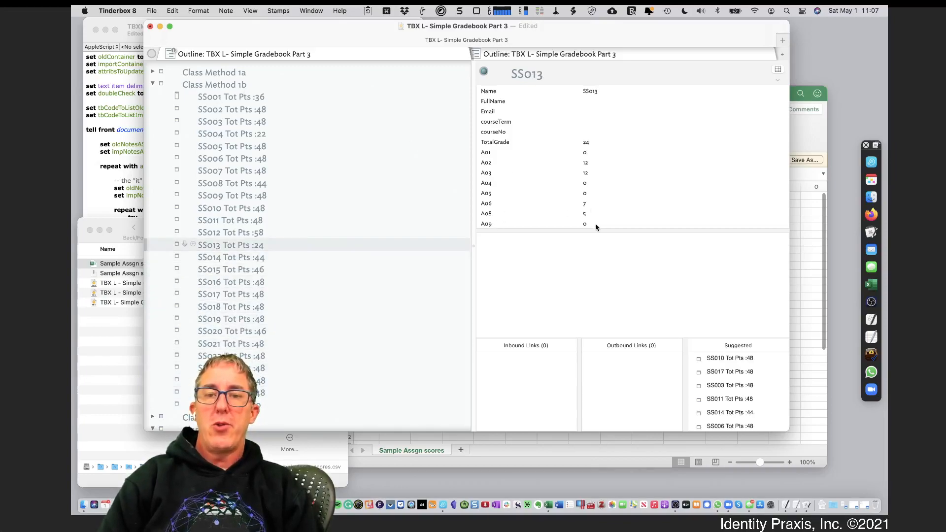
left_click(219, 183)
key("Down")
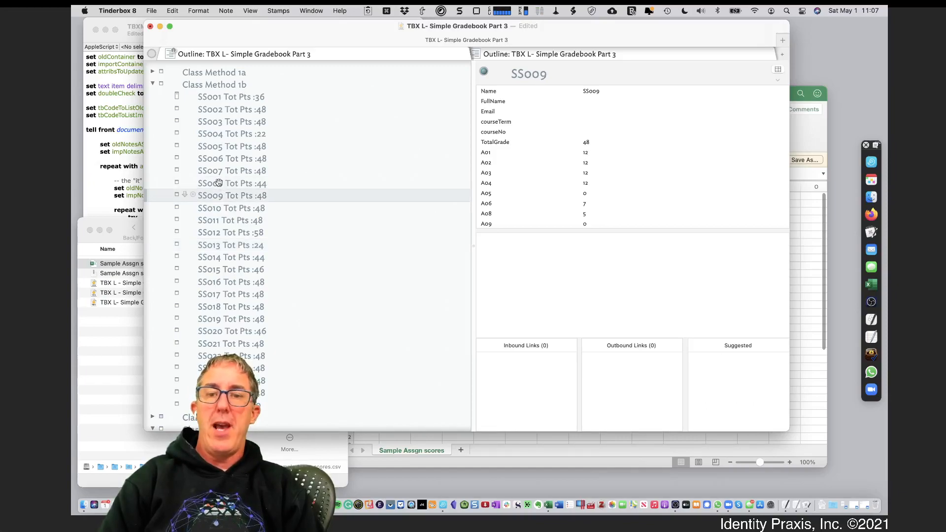
key("Up")
key("Up")
key("Up")
key("Up")
key("Up")
key("Up")
key("Up")
key("Up")
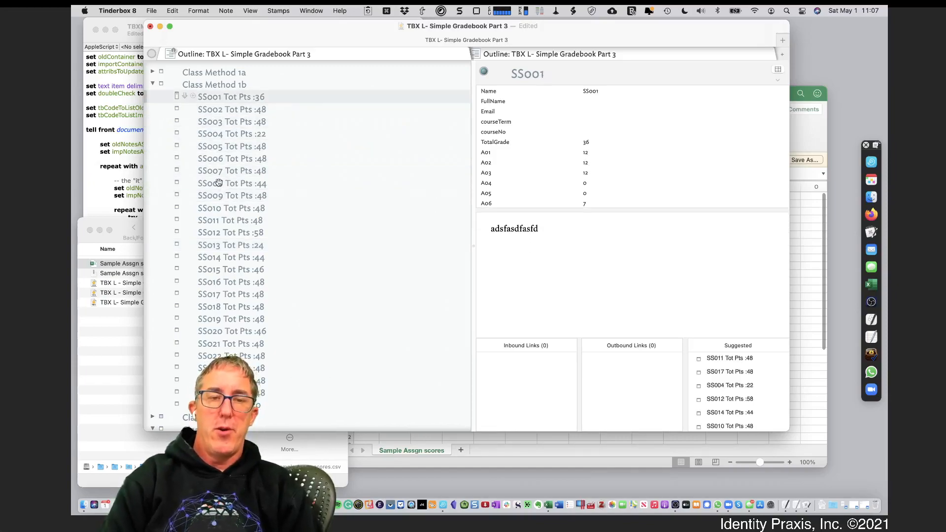
Step: Examine the A09 scores of the imported notes SS006, SS002 and SS004 under Sample Assgn scores.csv
scroll(290, 384, "down", 20)
left_click(262, 289)
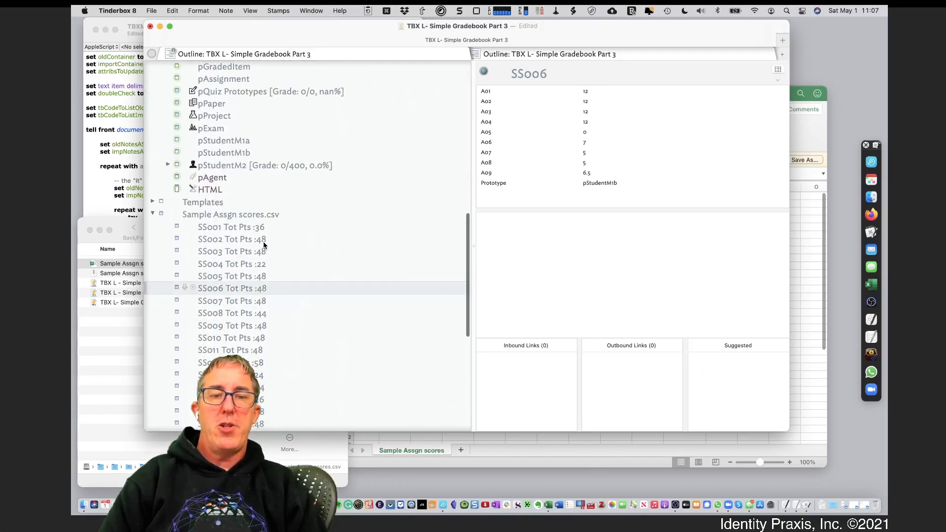
left_click(262, 236)
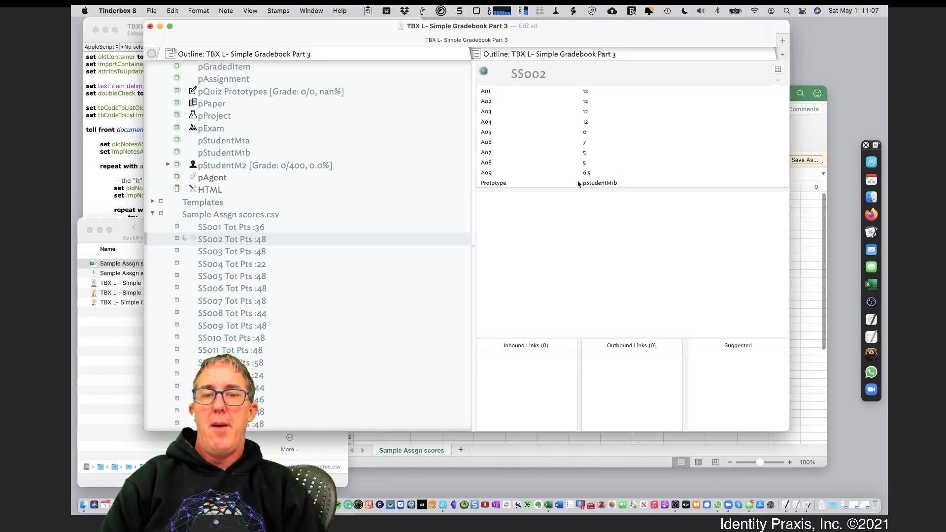
left_click(263, 263)
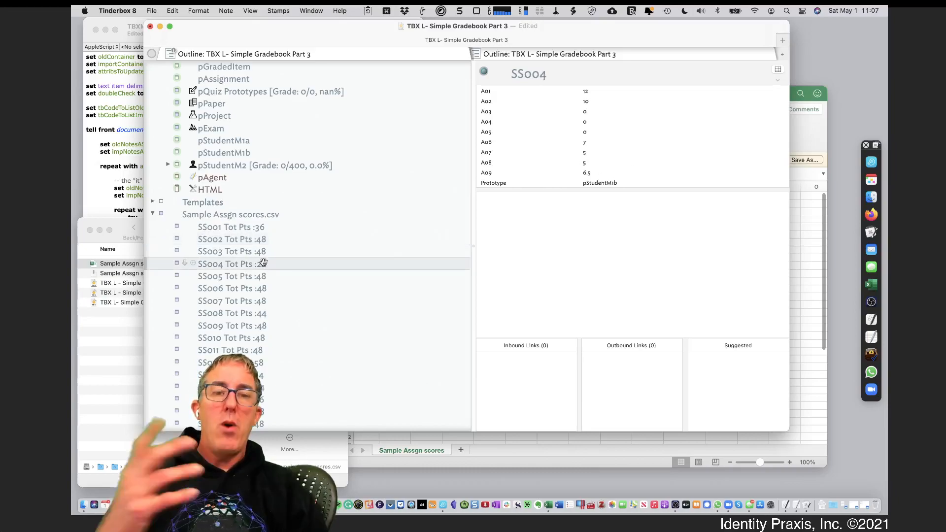
right_click(263, 262)
left_click(253, 326)
Step: Compare the imported scores with the A09 values of the Class Method 1b notes, starting from SS002
scroll(230, 251, "up", 10)
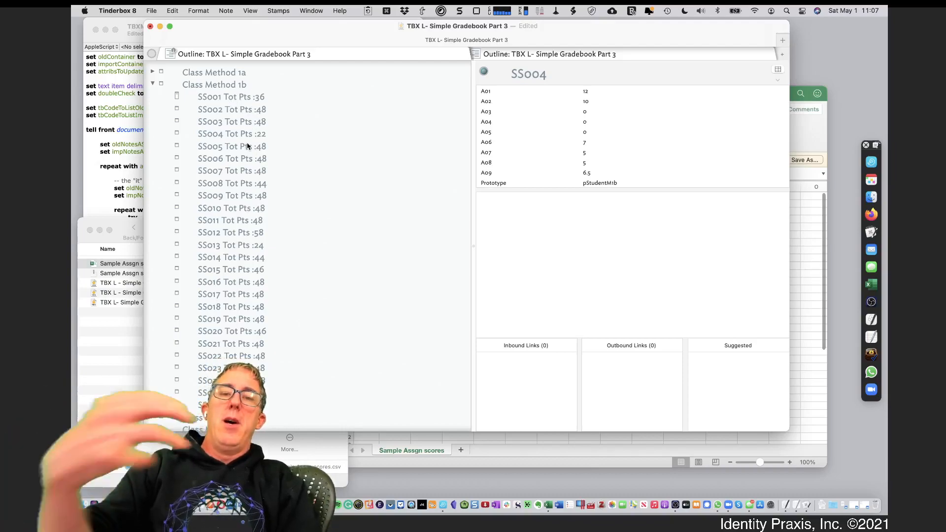
left_click(239, 110)
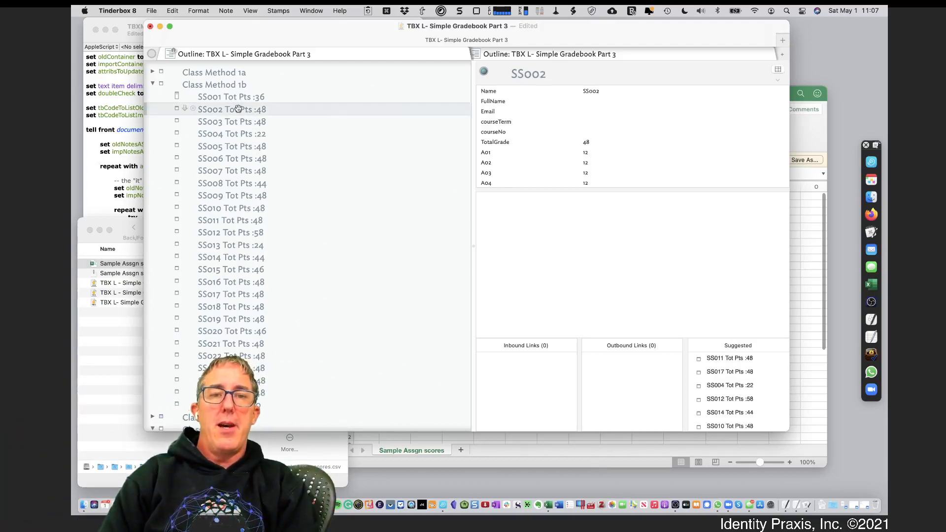
key("Down")
key("Down")
key("Down")
key("Down")
key("Down")
key("Down")
key("Down")
key("Down")
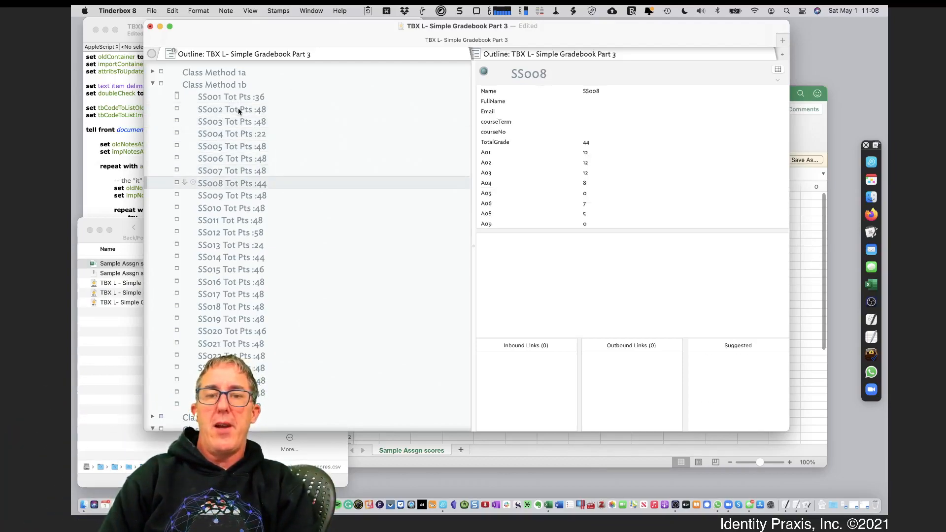
Step: Switch to the TBXMergeAttributeValues script in Script Editor and highlight the end of the forum link in its description
left_click(109, 100)
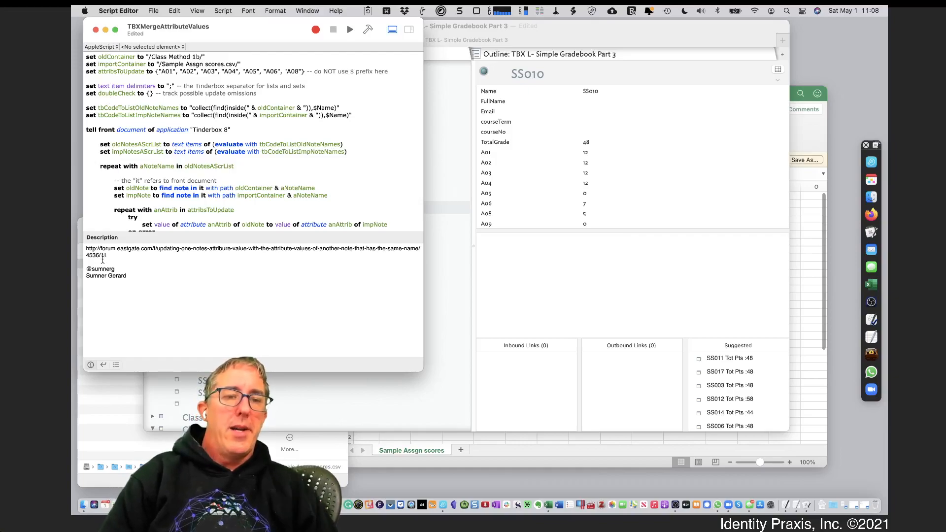
left_click_drag(88, 257, 83, 258)
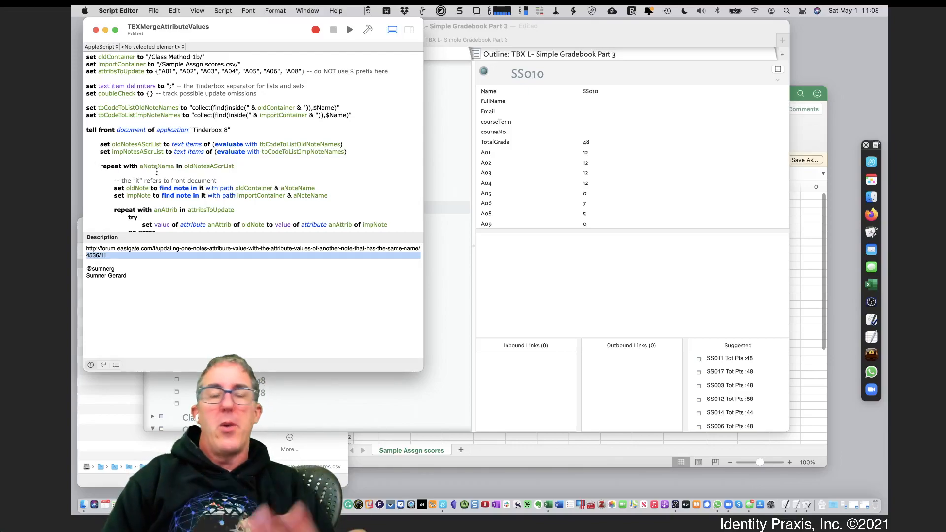
left_click_drag(271, 43, 295, 83)
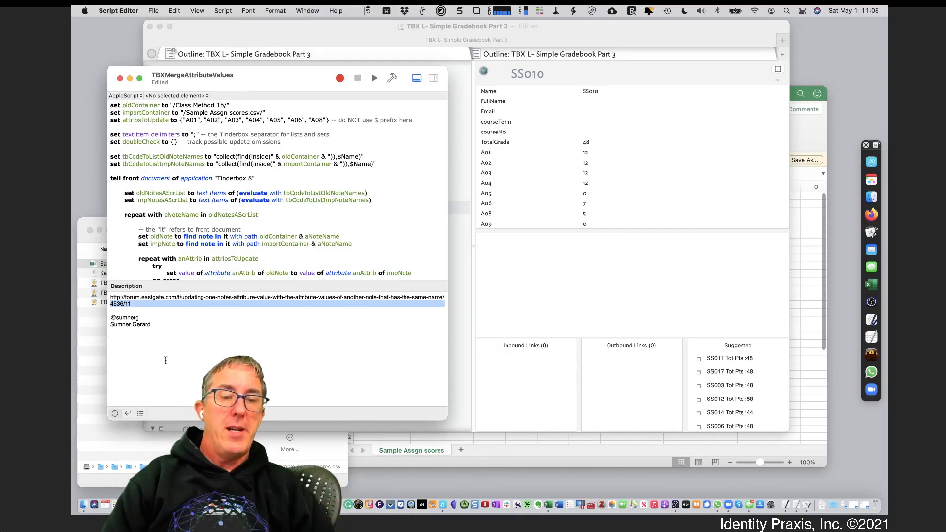
Step: Switch to Finder, widen the window, and launch Script Editor from the Utilities folder inside Applications
left_click(87, 506)
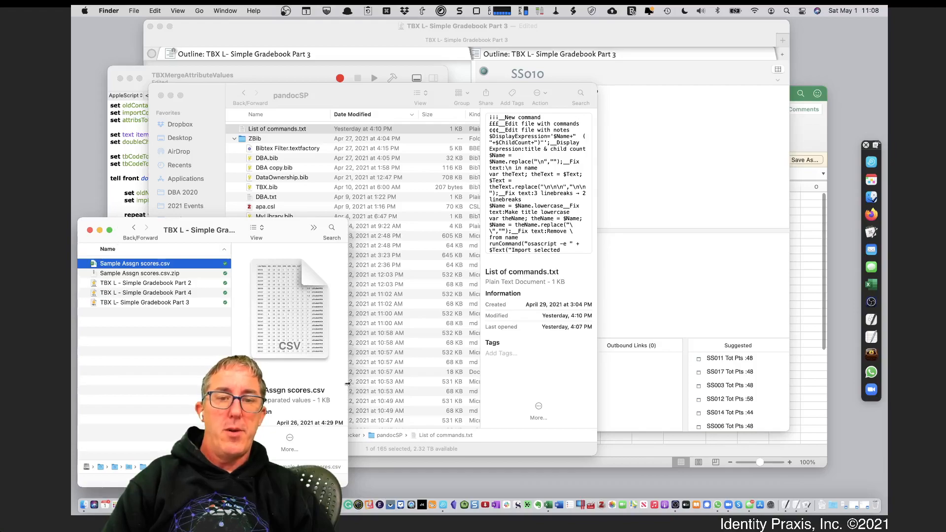
left_click_drag(348, 387, 560, 386)
left_click(154, 316)
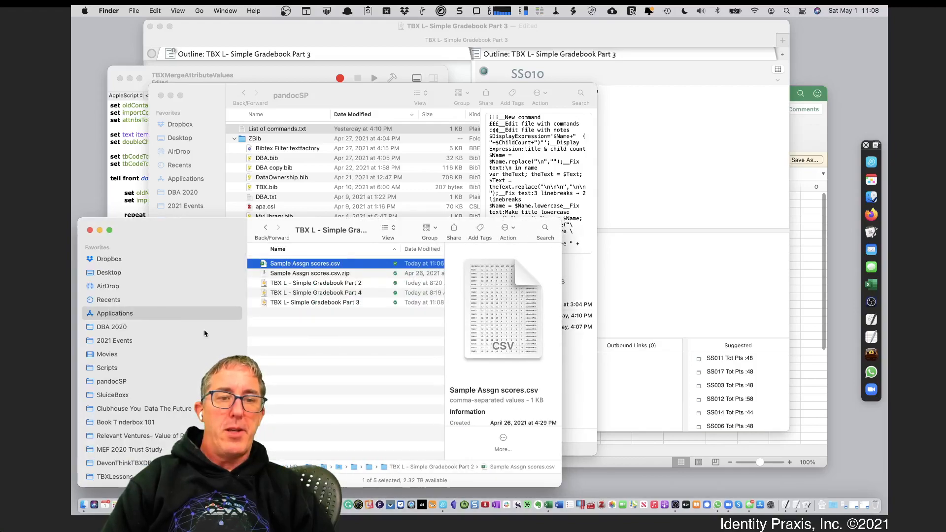
scroll(325, 379, "down", 20)
double_click(325, 379)
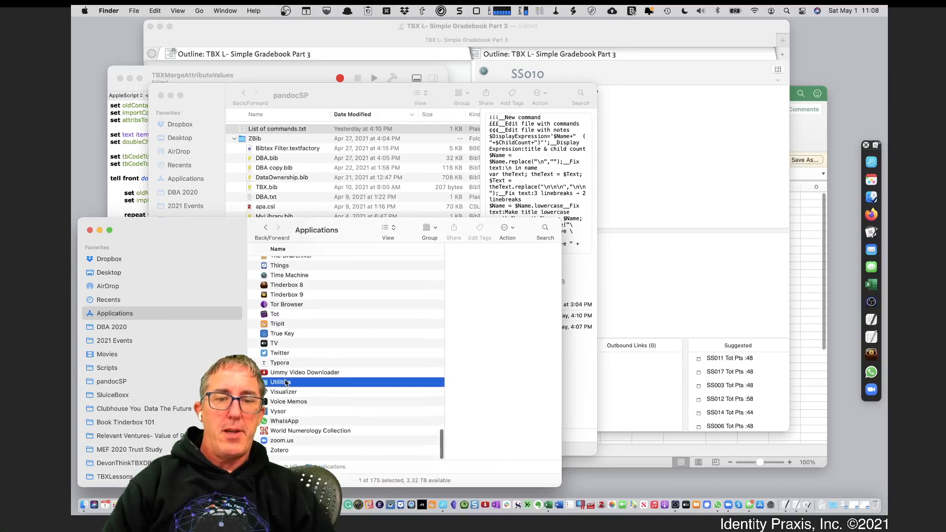
scroll(329, 417, "down", 3)
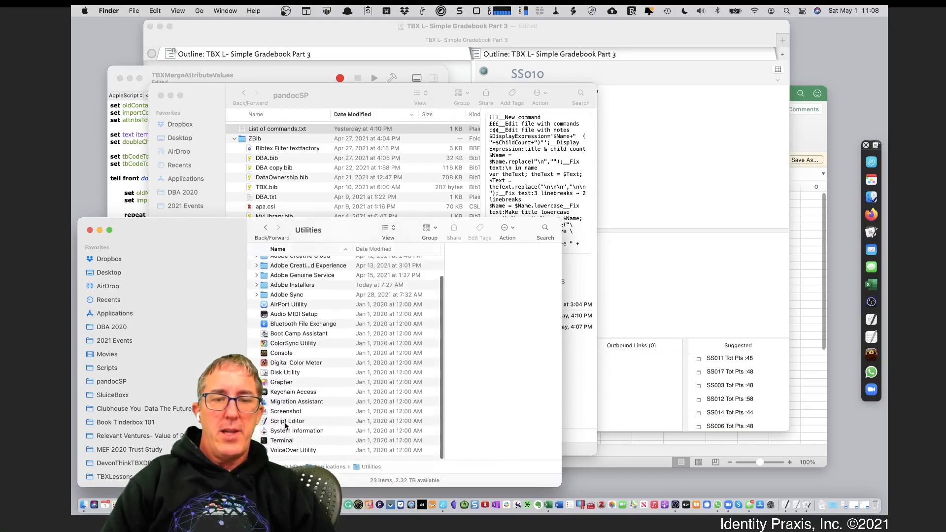
left_click(286, 422)
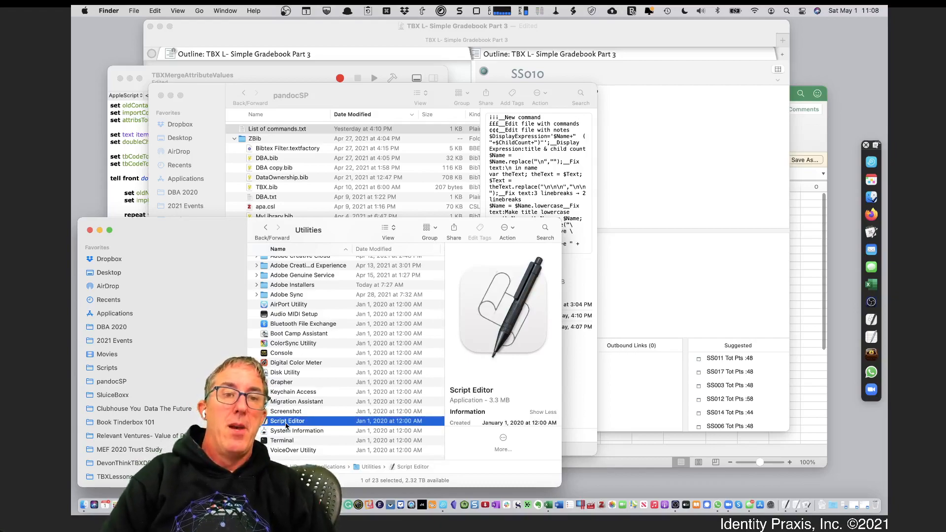
double_click(286, 422)
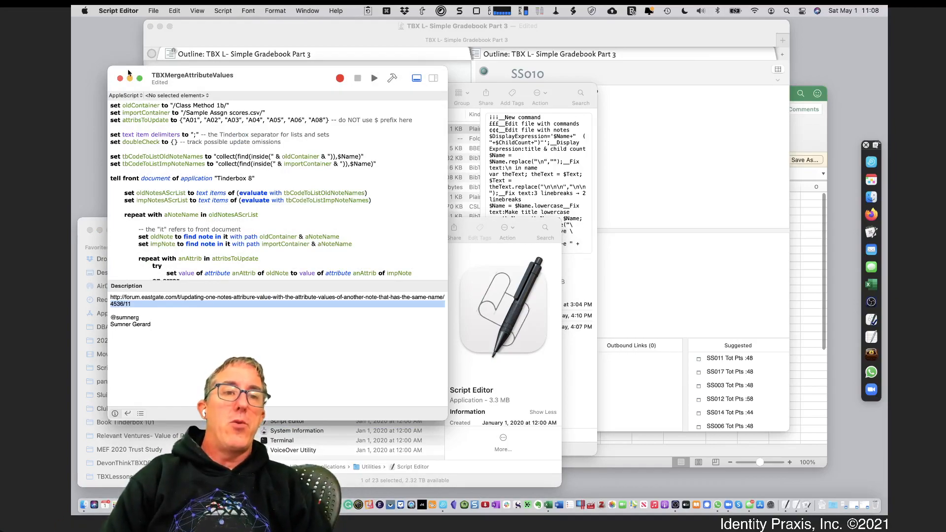
Step: Toggle the Show Script menu in menu bar option off and back on in Script Editor's General preferences, and close them
left_click(129, 11)
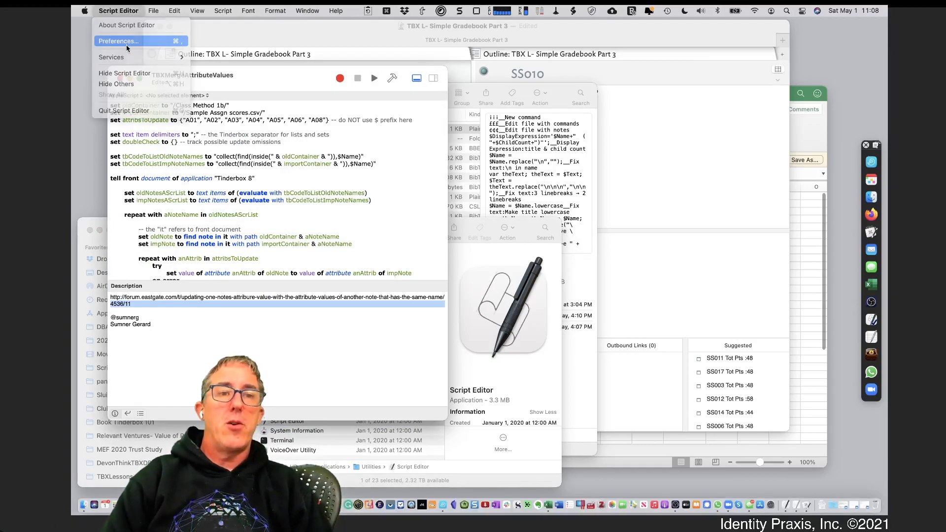
left_click(127, 46)
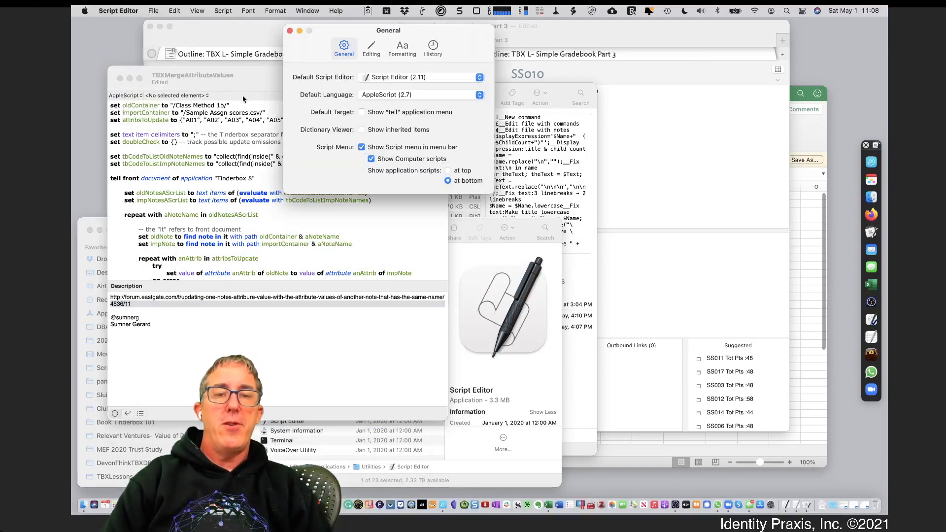
left_click(362, 148)
left_click(362, 147)
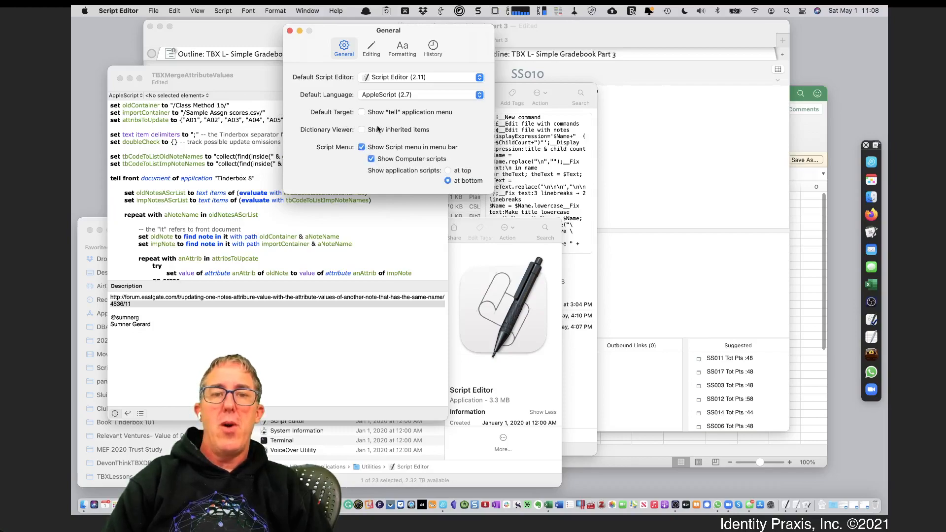
left_click(362, 147)
left_click(362, 147)
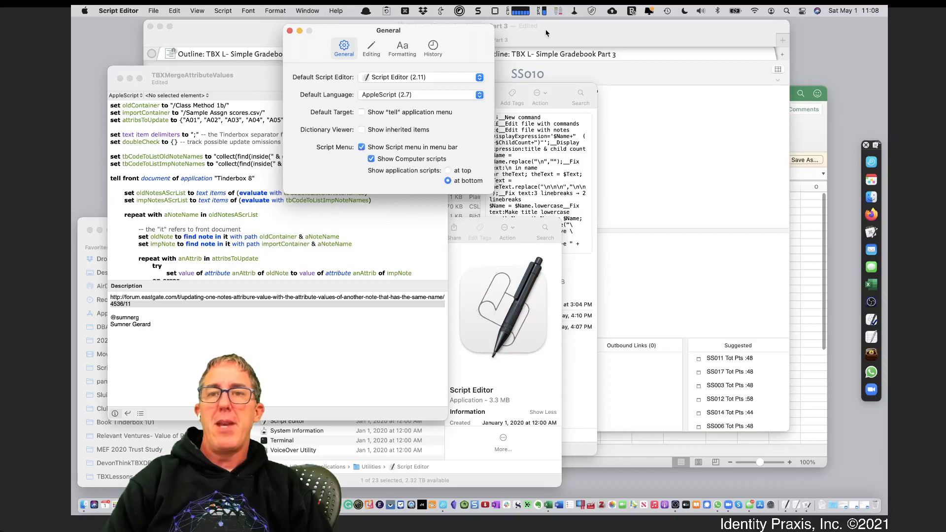
left_click(290, 31)
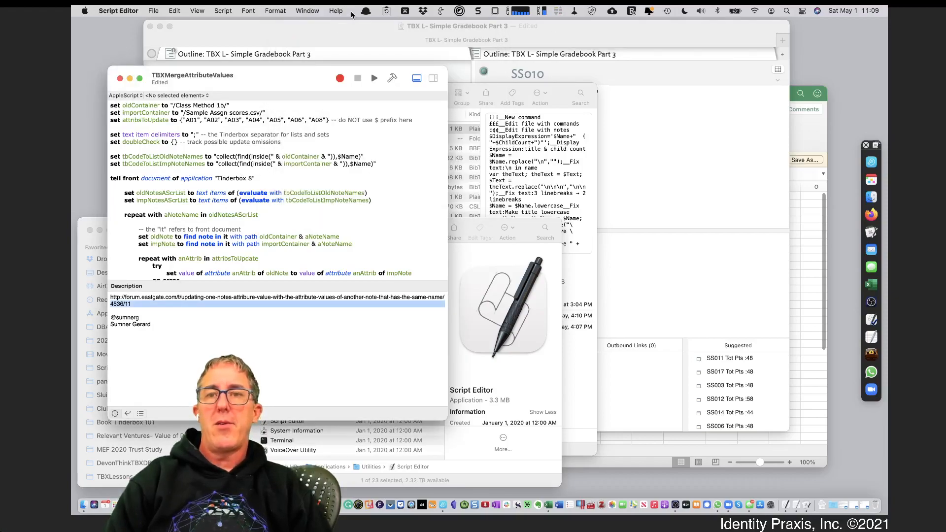
left_click(336, 10)
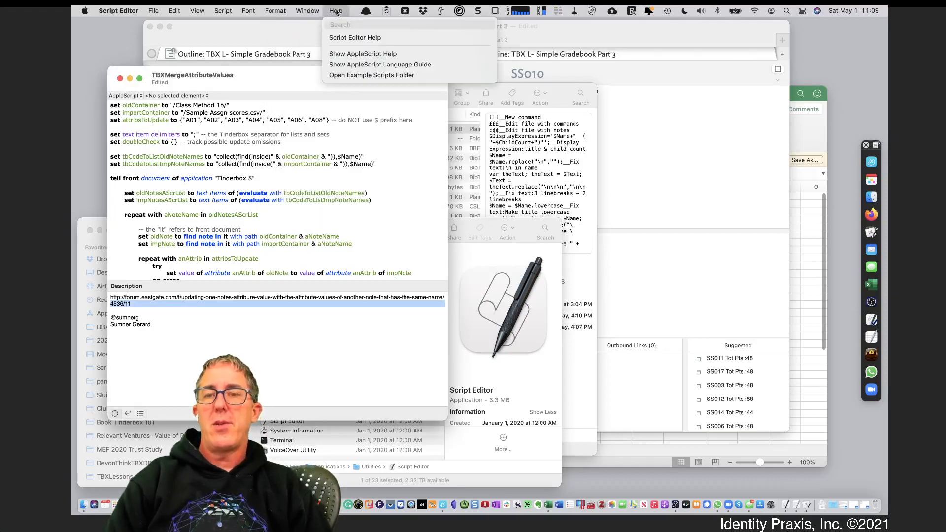
left_click(316, 91)
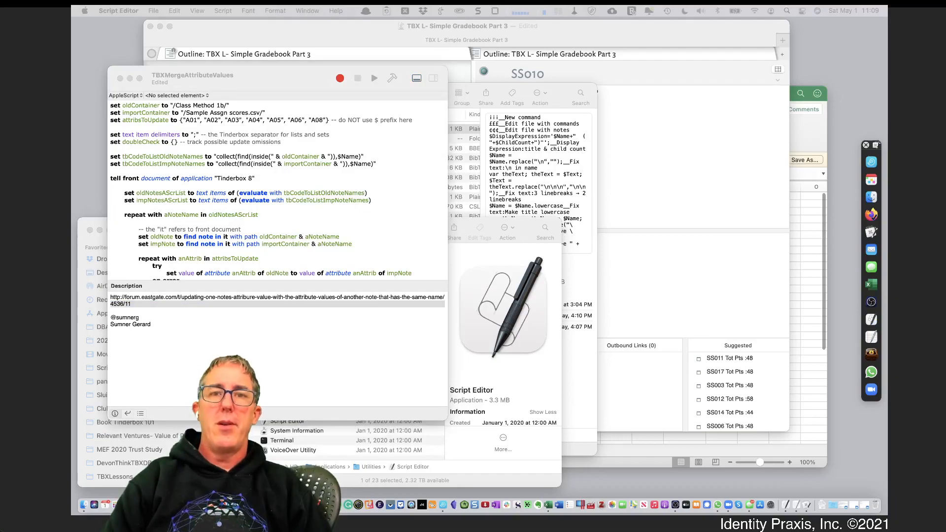
left_click(604, 16)
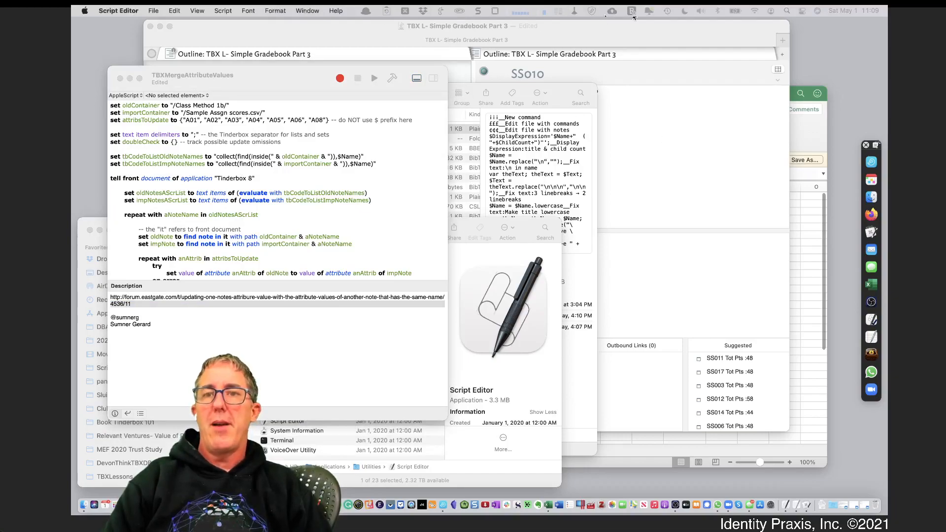
left_click(629, 36)
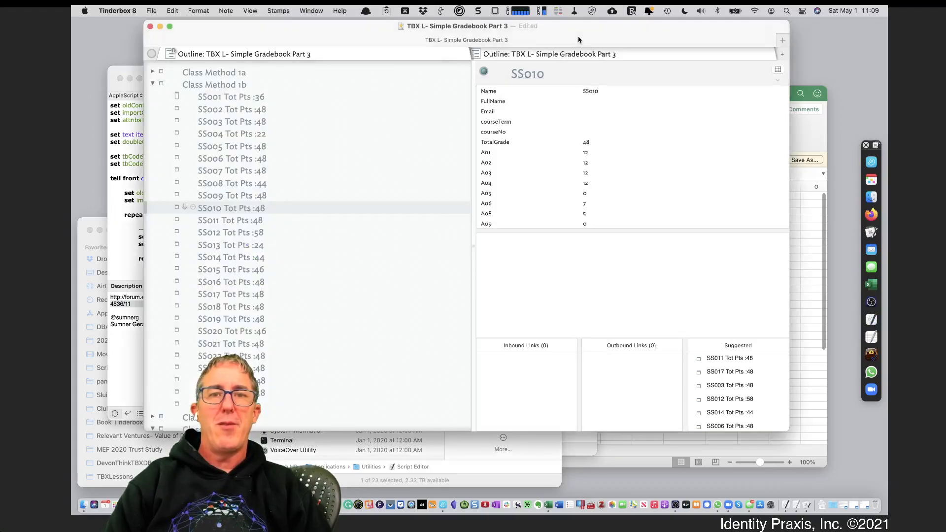
left_click(812, 61)
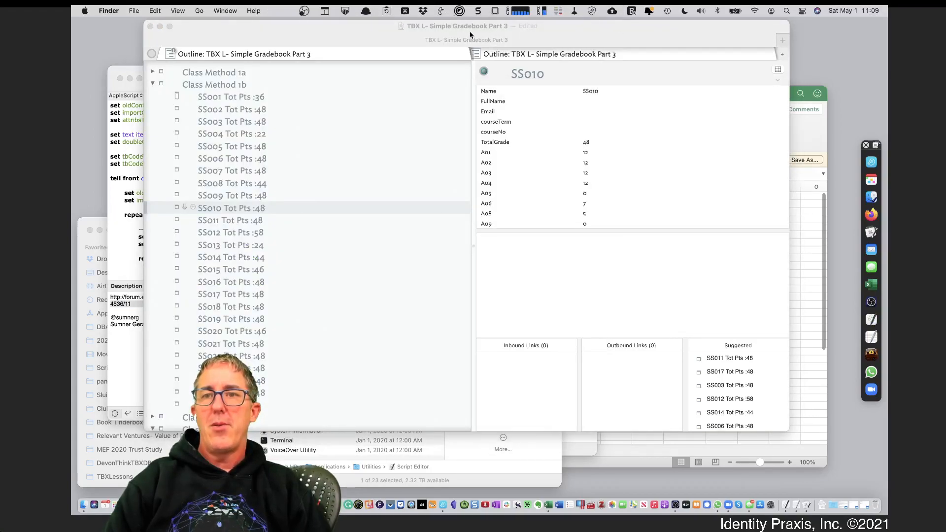
key("super+Tab")
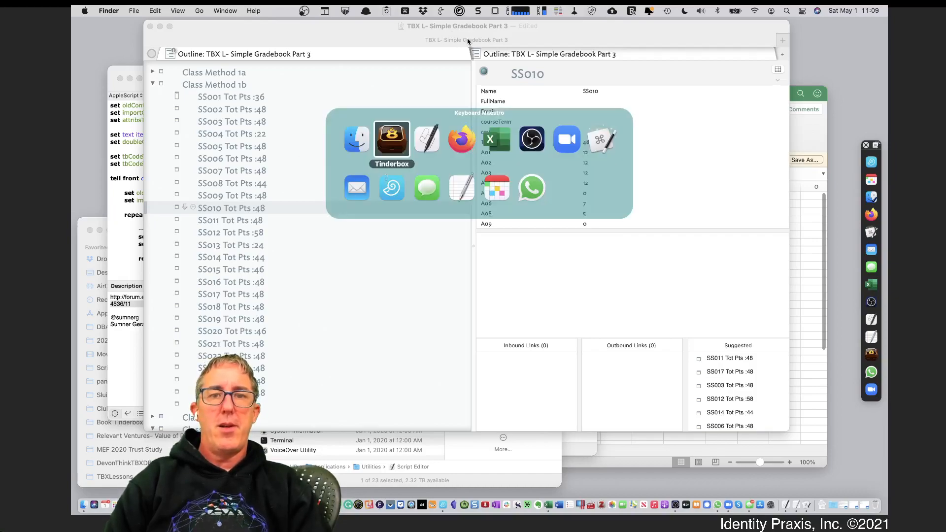
key("super+Tab")
key("super+Tab")
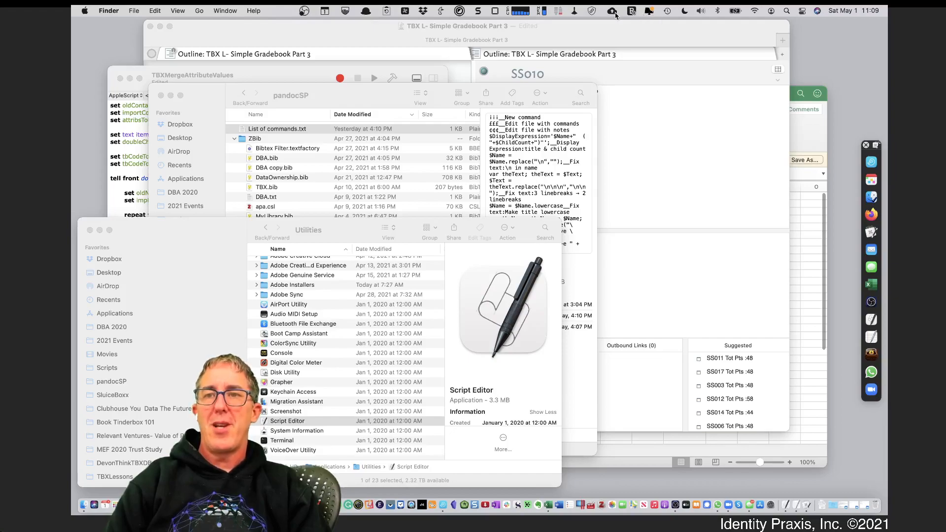
key("super+Tab")
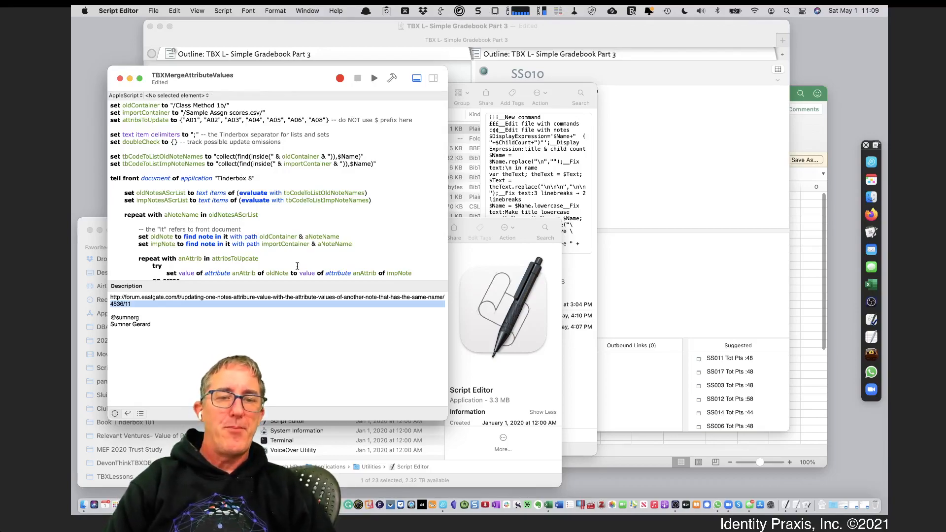
Step: Clear the highlight in the TBXMergeAttributeValues code and create a new blank script document
left_click_drag(229, 142, 252, 286)
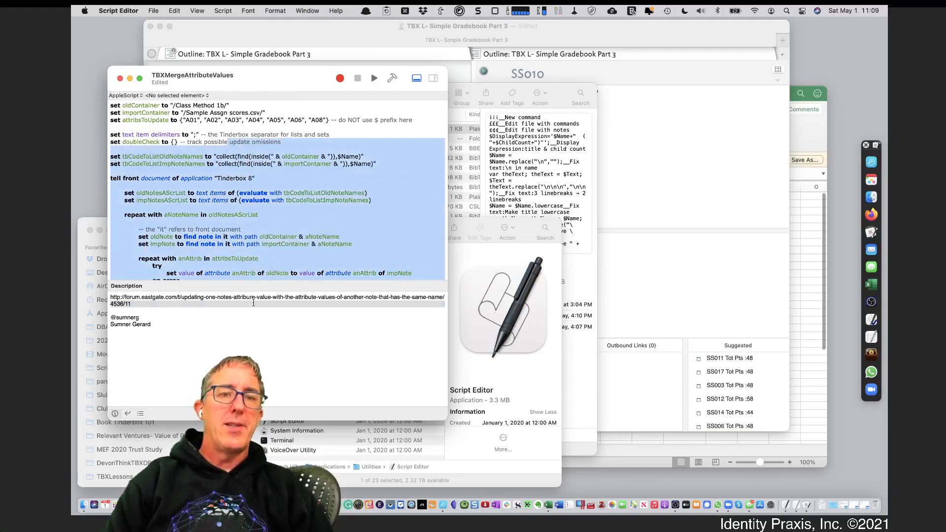
left_click(234, 267)
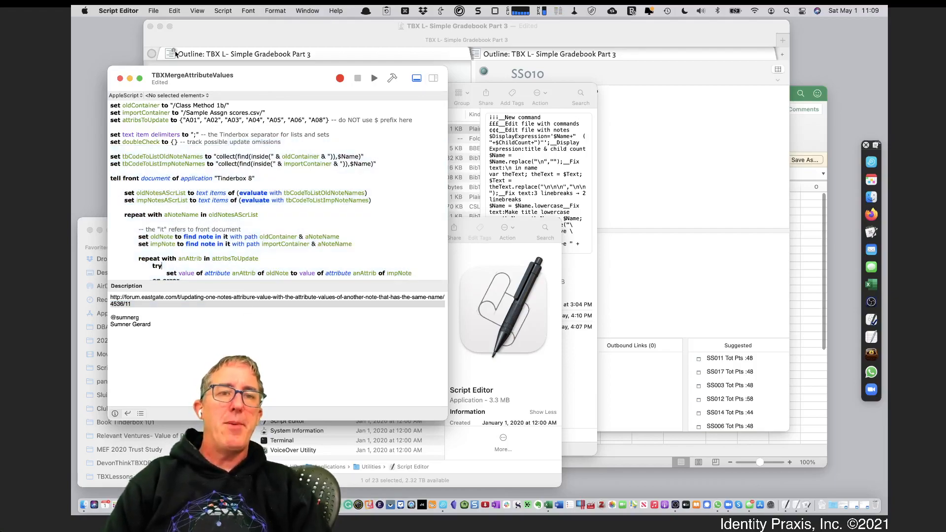
left_click(154, 14)
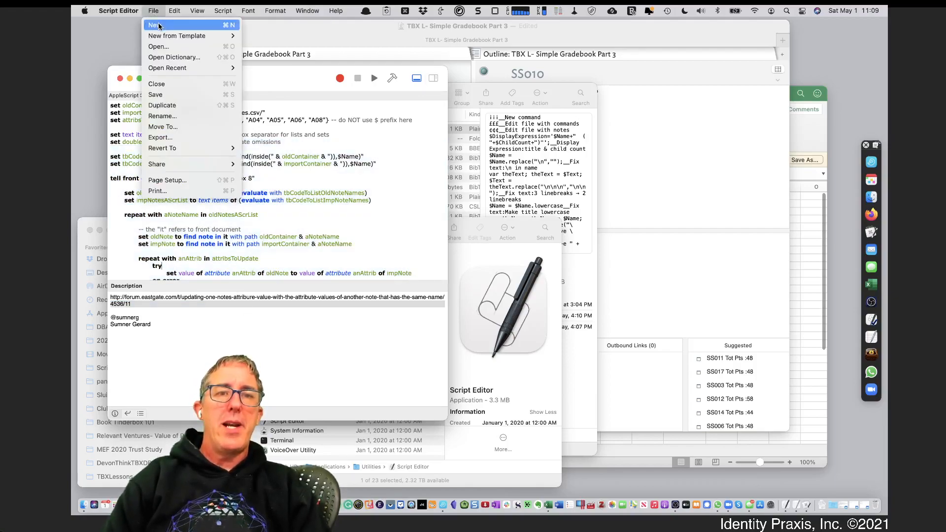
left_click(157, 25)
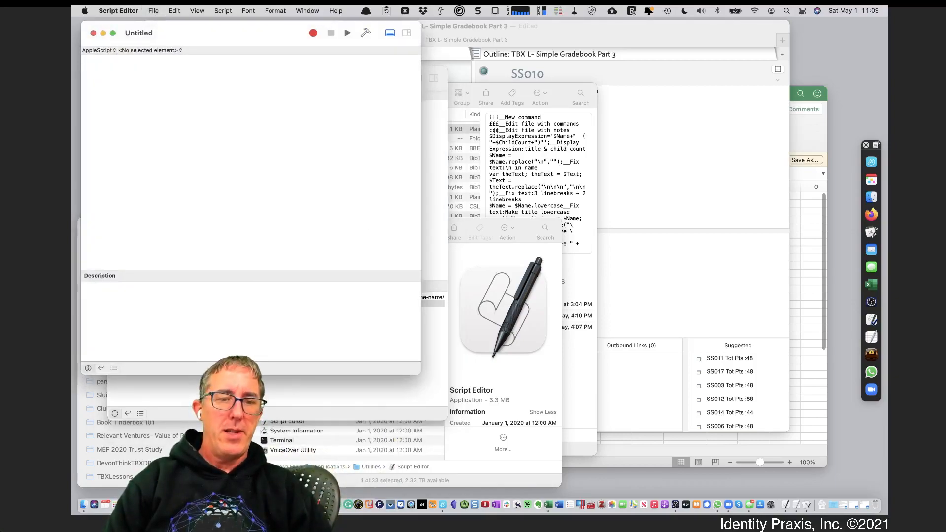
Step: Bring the Firefox window with the Tinderbox forum thread onto this screen and locate the post containing the AppleScript solution
key("super+Tab")
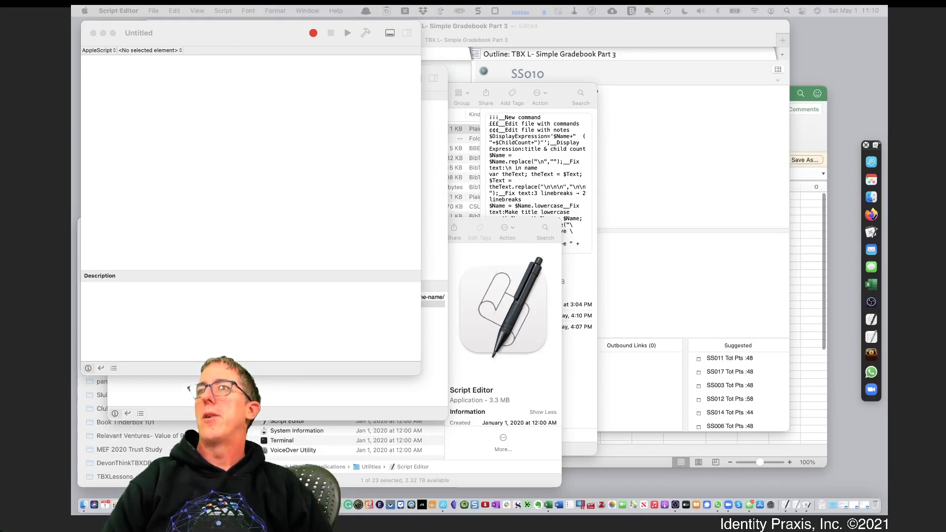
left_click_drag(693, 7, 608, 139)
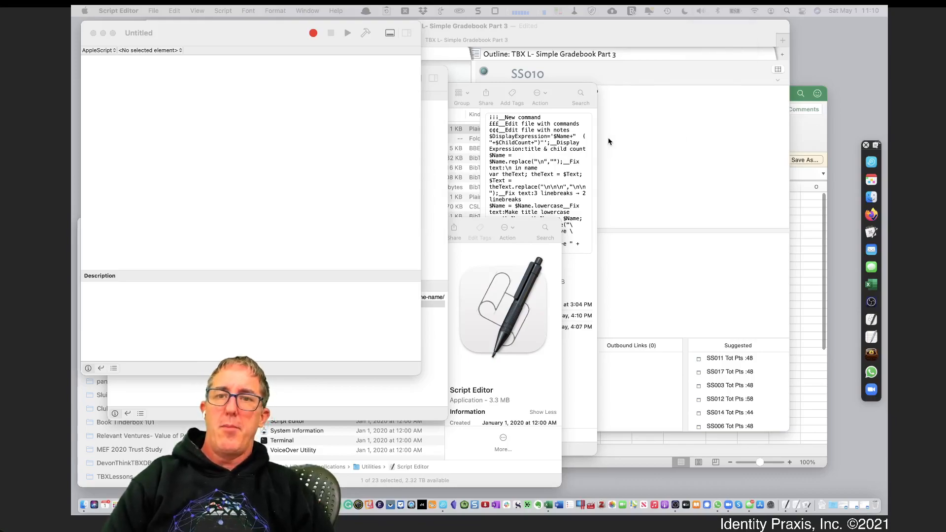
scroll(379, 231, "down", 12)
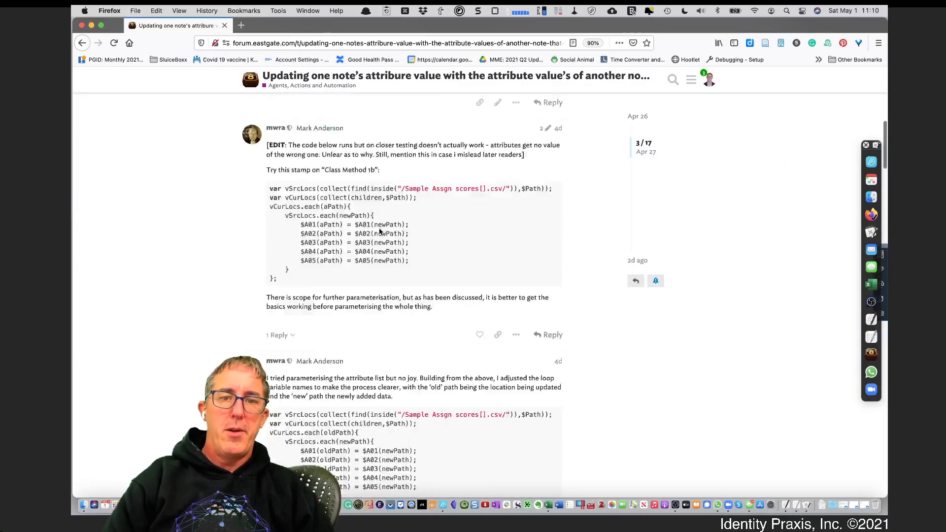
scroll(380, 231, "down", 15)
scroll(378, 231, "down", 15)
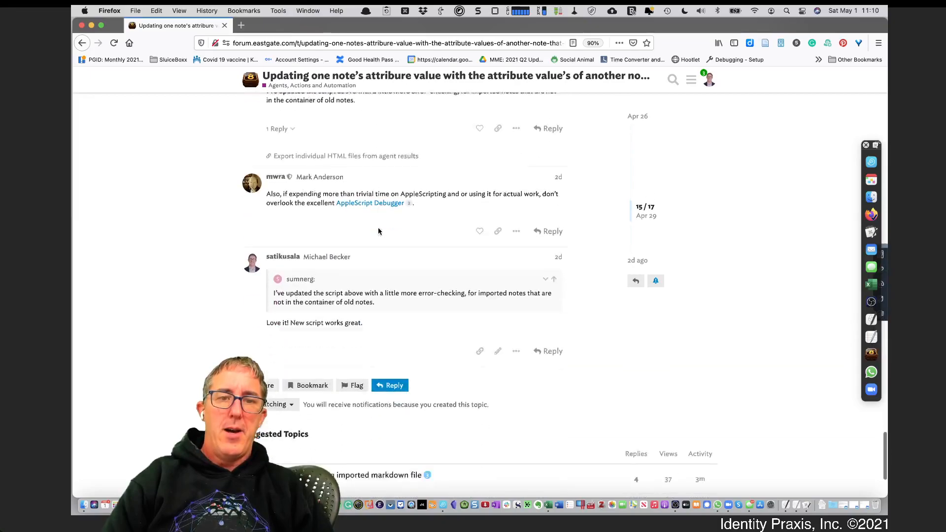
scroll(379, 228, "up", 10)
scroll(378, 228, "up", 10)
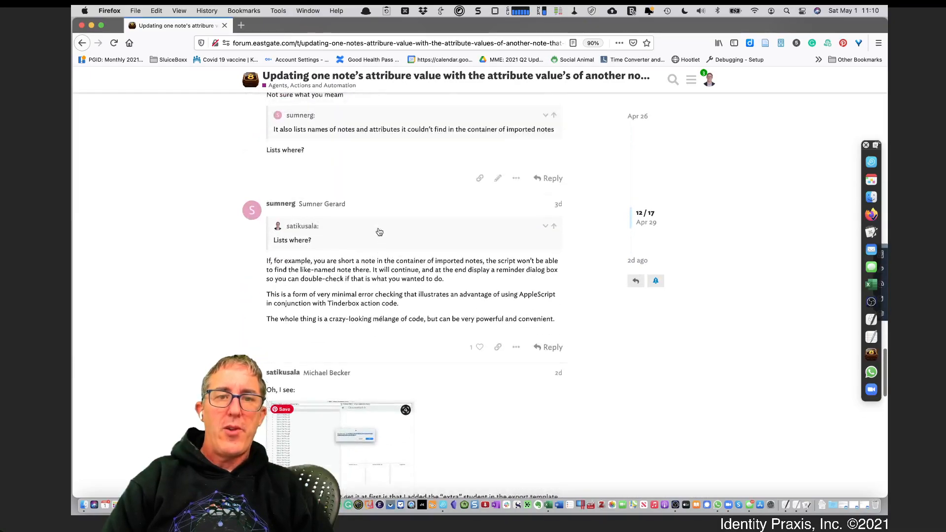
scroll(378, 228, "up", 3)
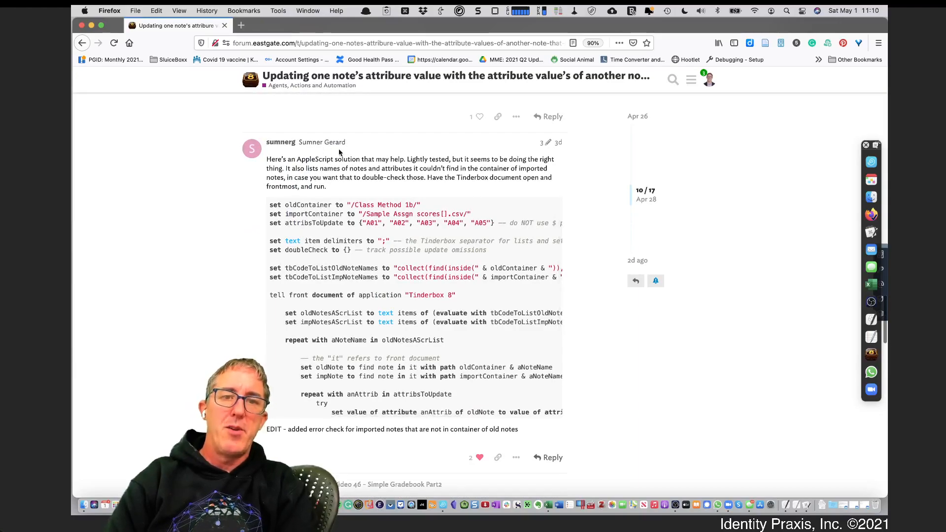
Step: Copy the AppleScript code from the forum post and paste it into the untitled script in Script Editor
left_click_drag(270, 205, 292, 271)
left_click(289, 261)
scroll(279, 201, "up", 5)
left_click_drag(278, 201, 331, 412)
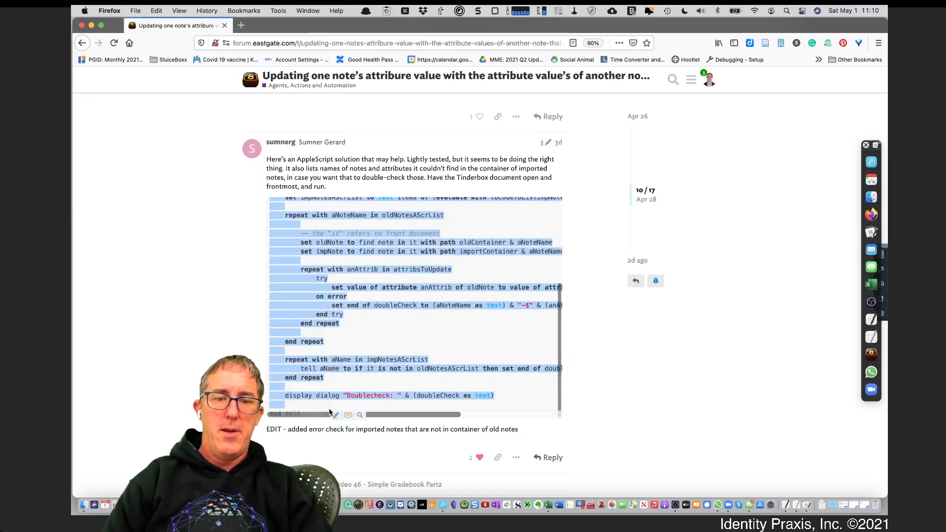
left_click_drag(285, 27, 866, 5)
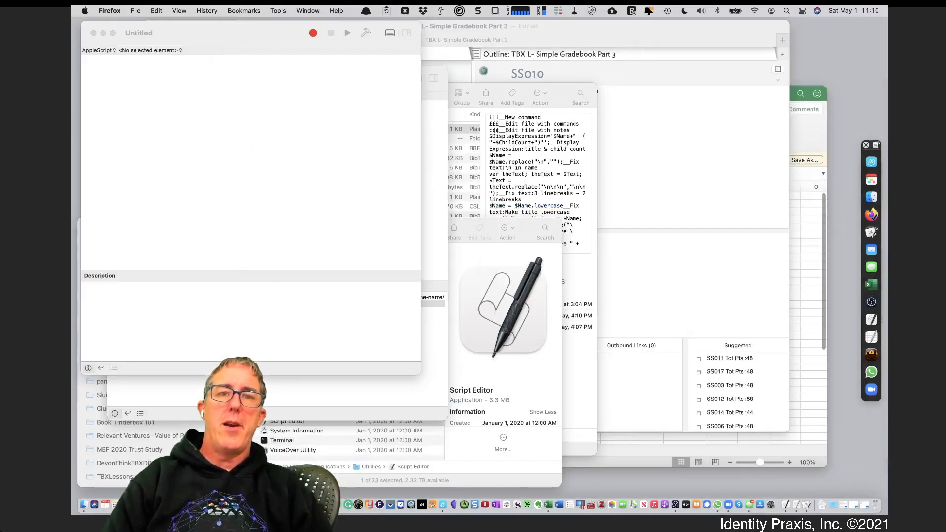
left_click(156, 132)
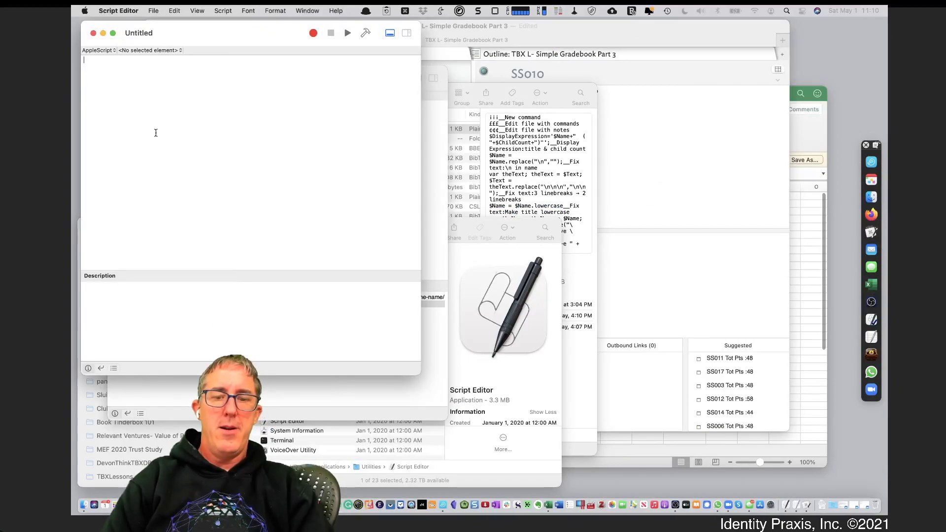
key("super+v")
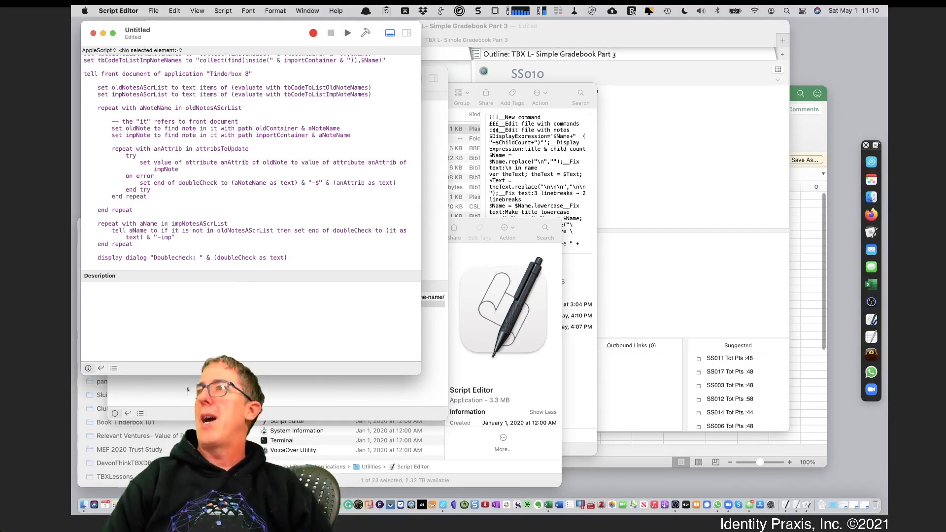
Step: Copy the link to the forum post with the AppleScript solution in Firefox and paste it into the untitled script's description in Script Editor
left_click_drag(887, 35, 703, 123)
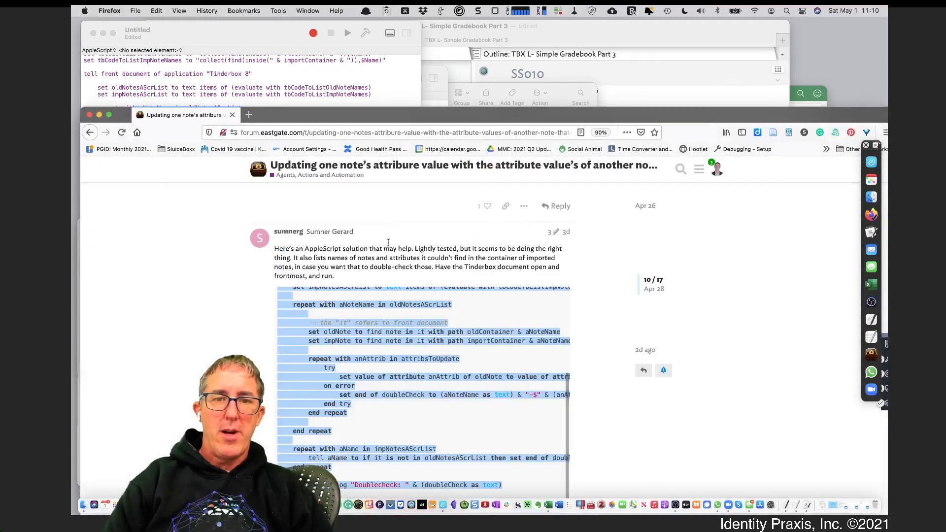
right_click(566, 233)
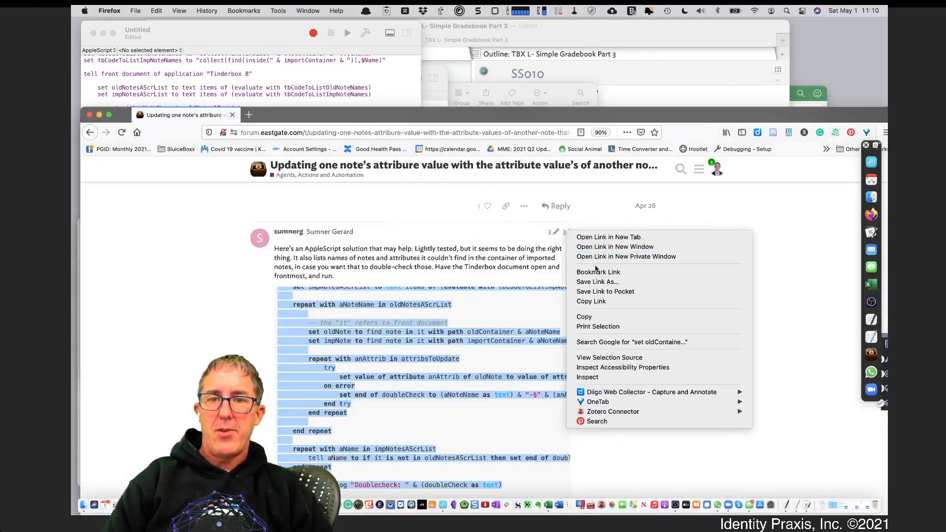
left_click(604, 302)
left_click_drag(564, 113, 564, 112)
key("super+h")
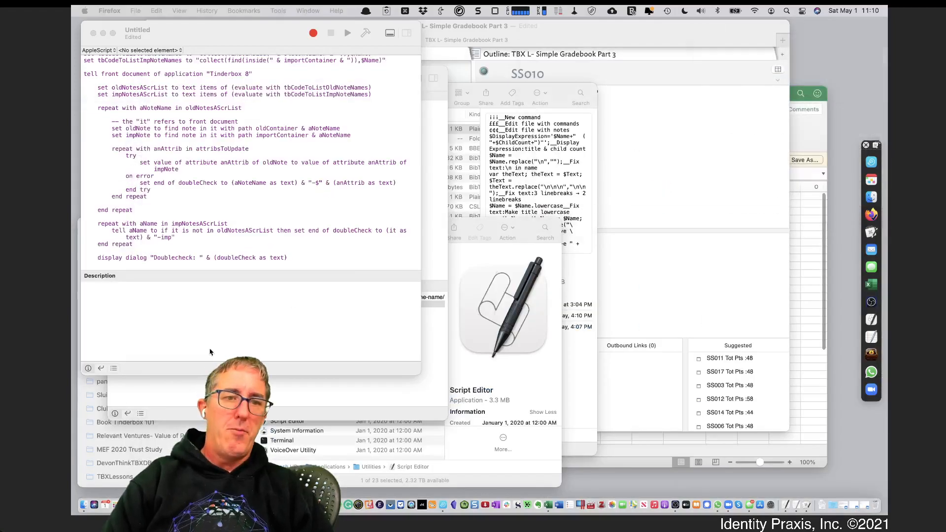
left_click(176, 350)
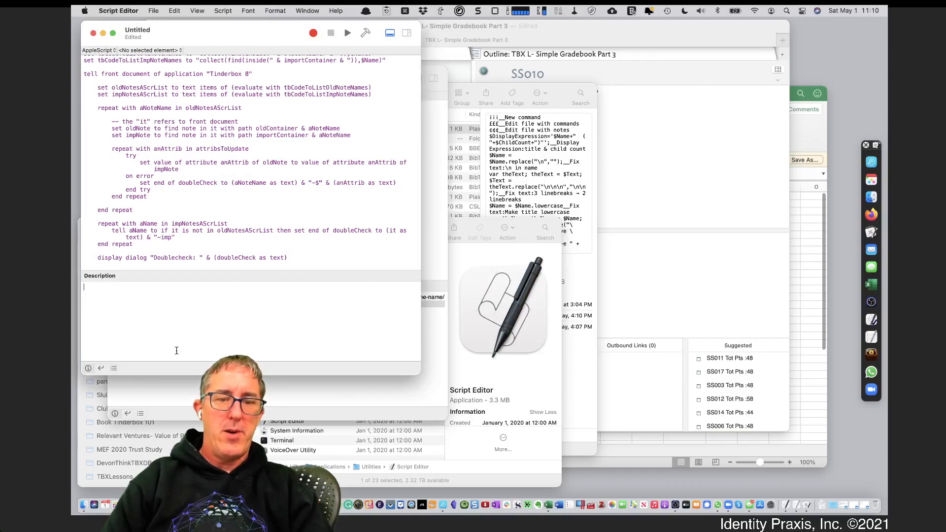
key("super+v")
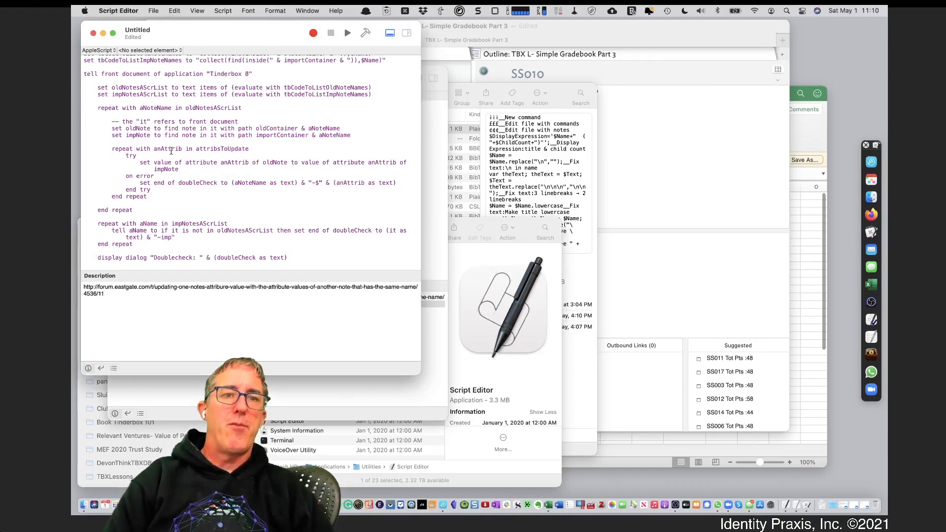
left_click(153, 11)
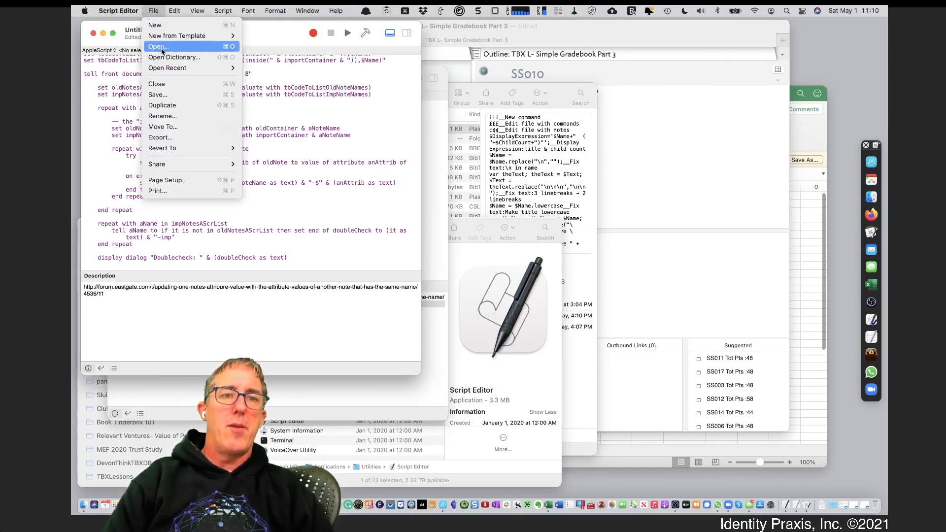
left_click(157, 94)
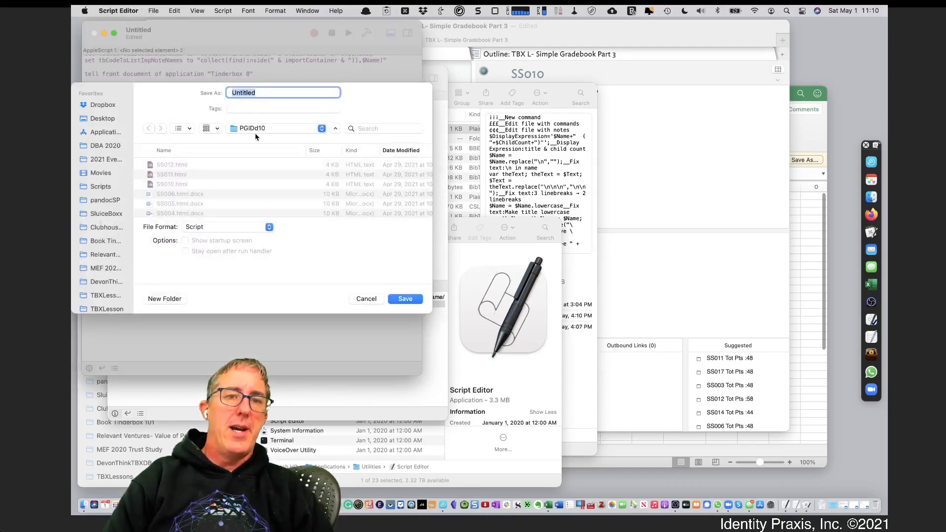
left_click(267, 130)
left_click(267, 130)
left_click(267, 130)
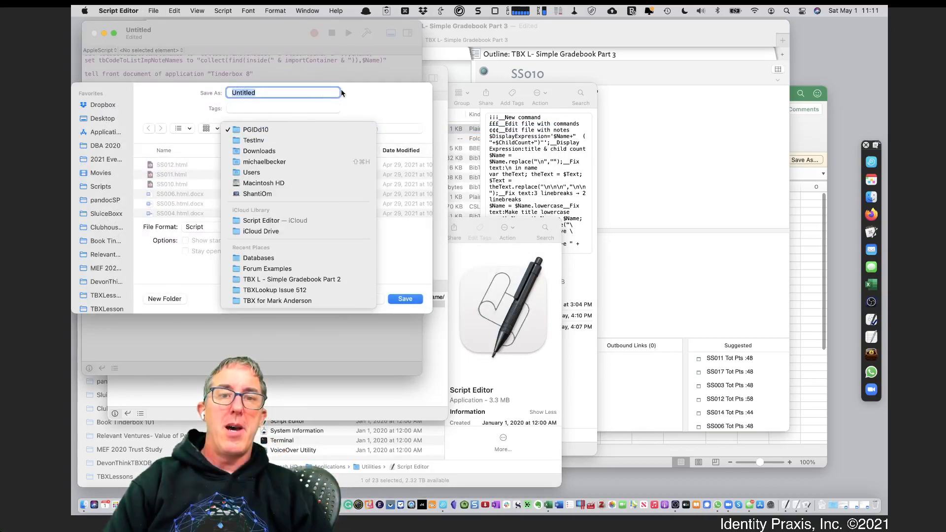
left_click(276, 124)
left_click(366, 299)
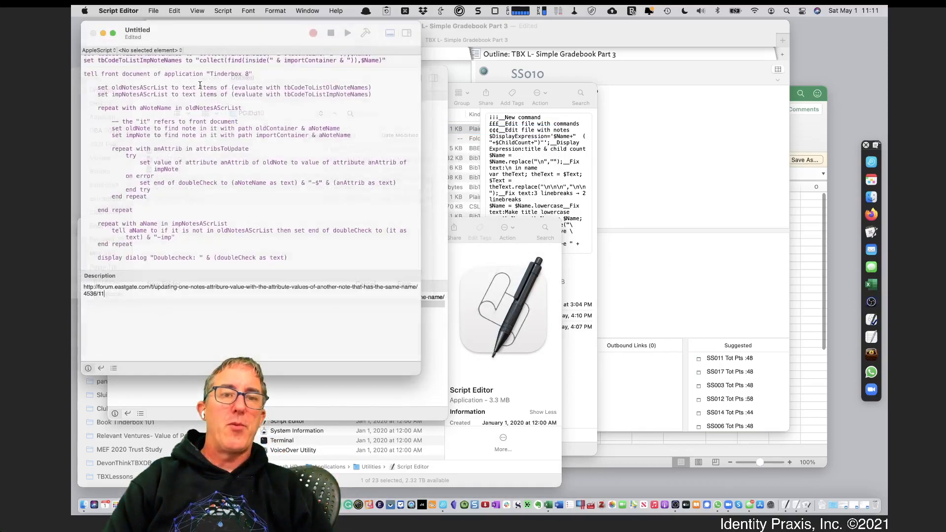
left_click(153, 10)
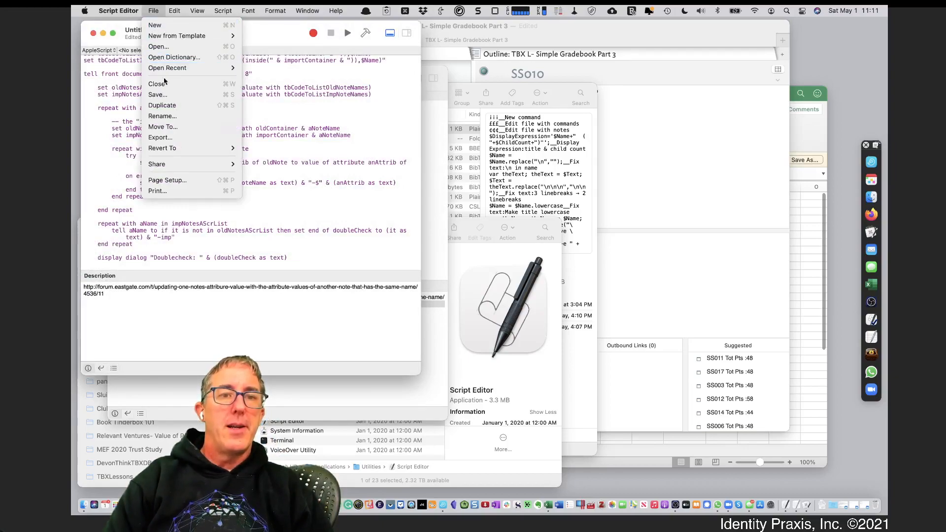
left_click(167, 94)
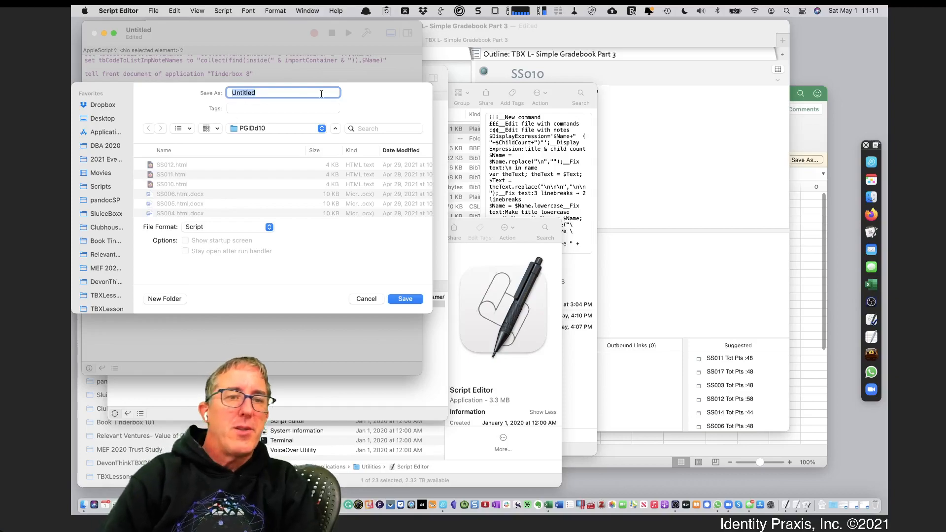
left_click(294, 130)
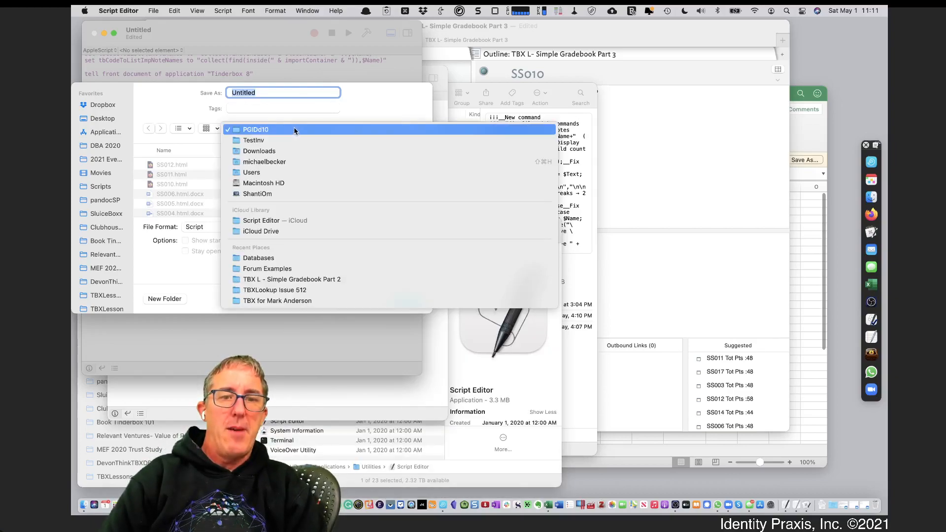
left_click(363, 113)
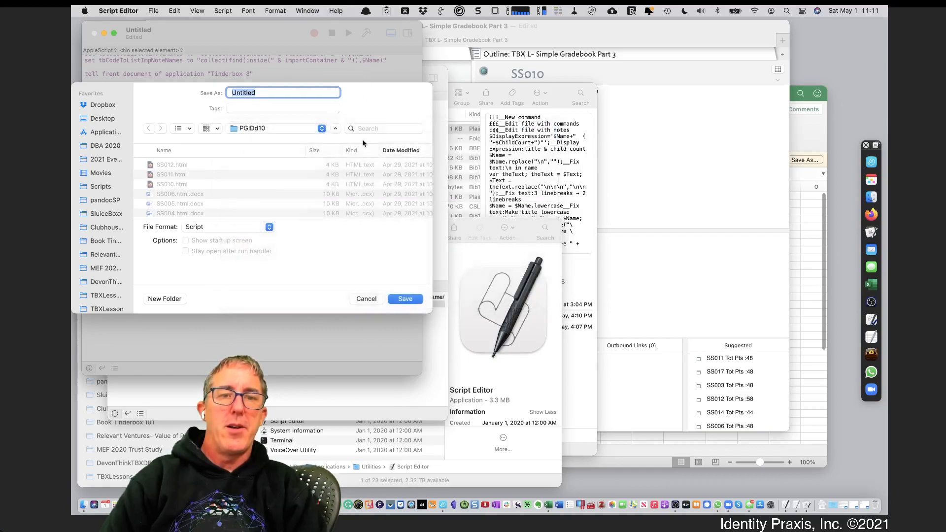
left_click(371, 298)
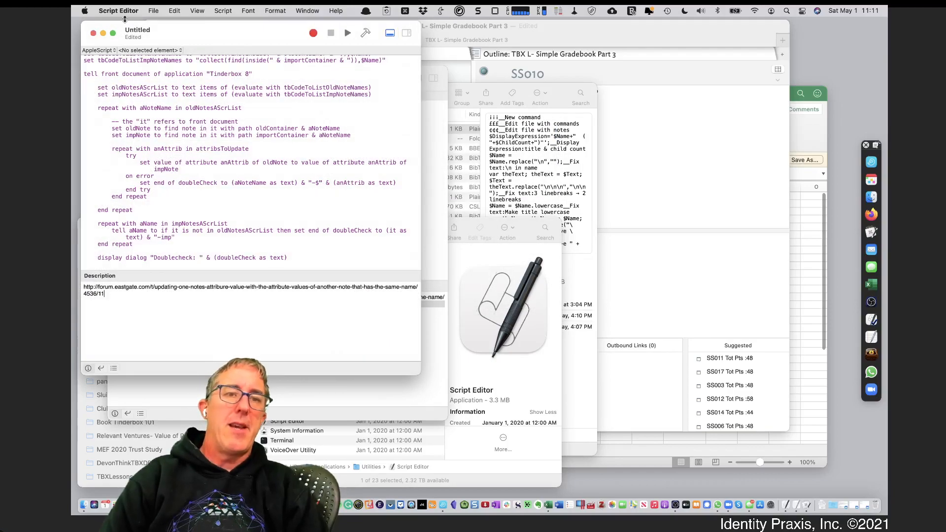
Step: Close the untitled script, discarding it without saving, and return to the TBXMergeAttributeValues code
left_click(93, 33)
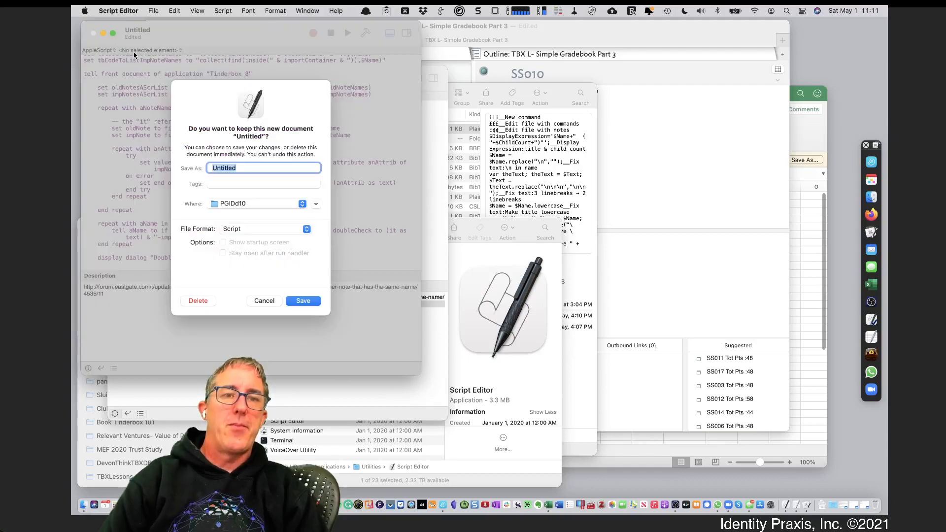
left_click(204, 301)
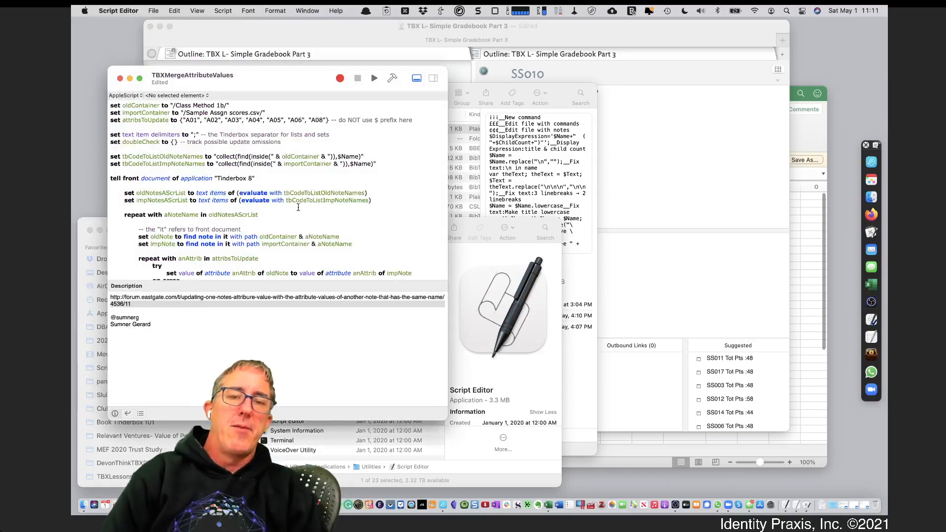
left_click_drag(204, 114, 257, 54)
left_click(264, 299)
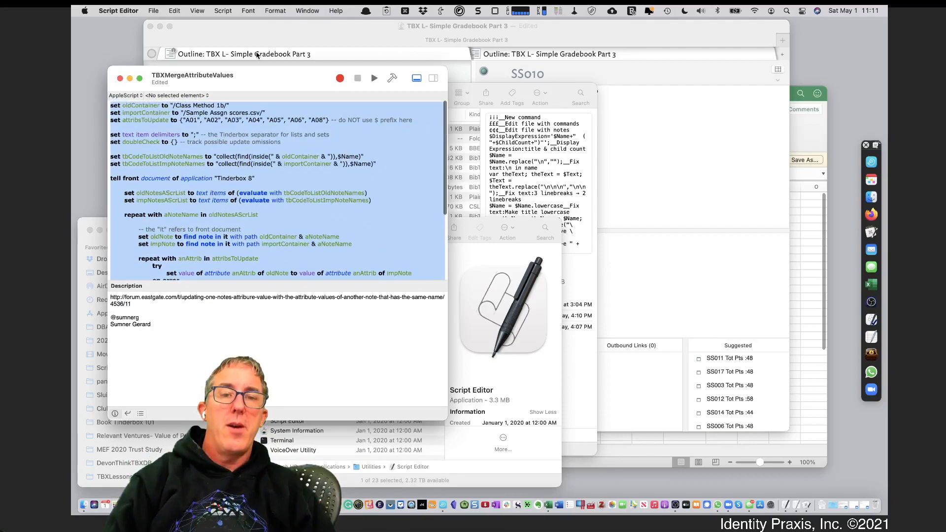
Step: Add "A09" to the end of the attribsToUpdate list in TBXMergeAttributeValues and save the script
left_click(327, 120)
type(", \"")
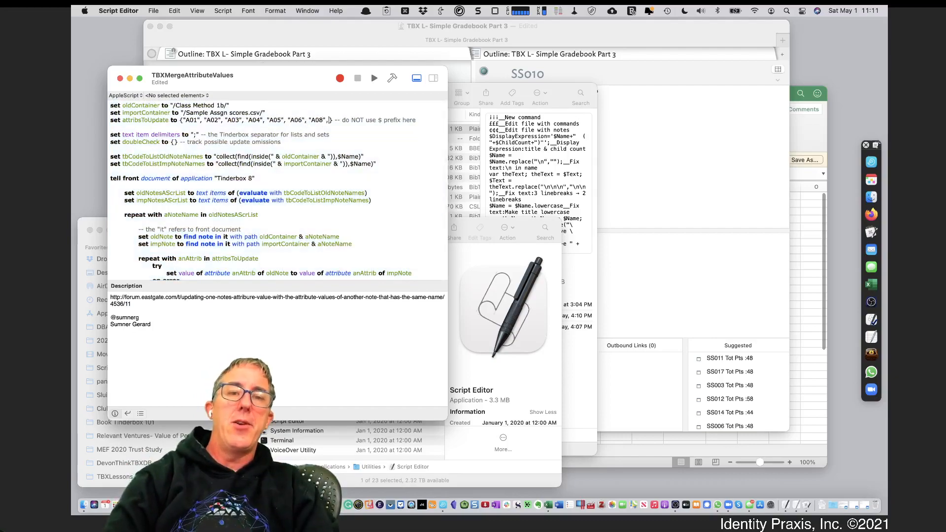
type("A")
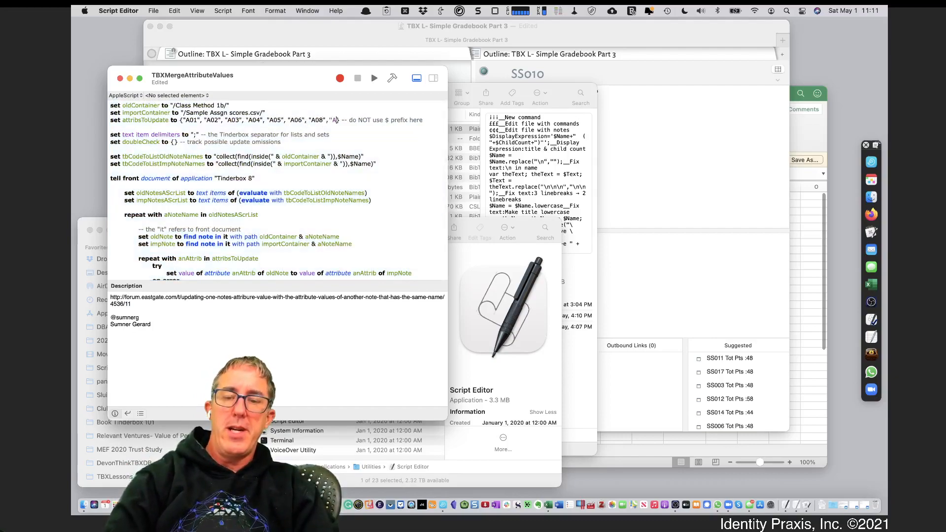
type("09")
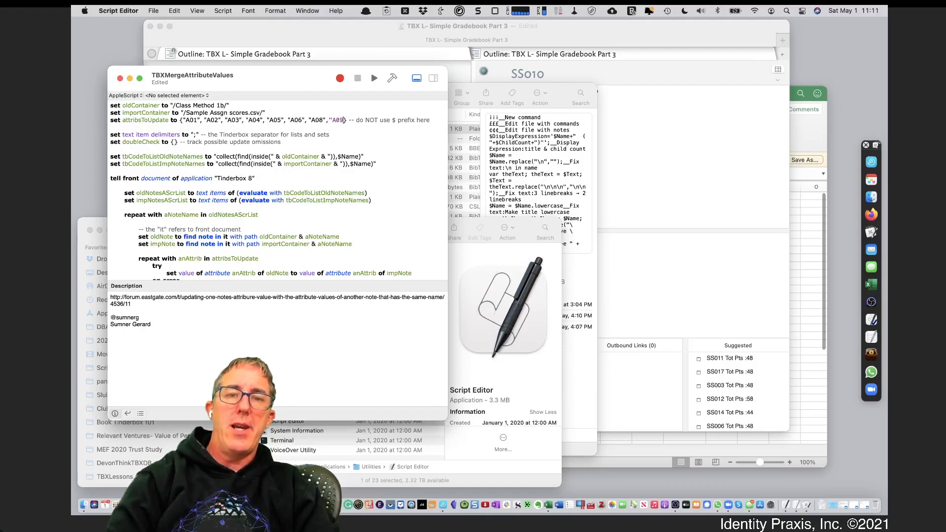
type("\"")
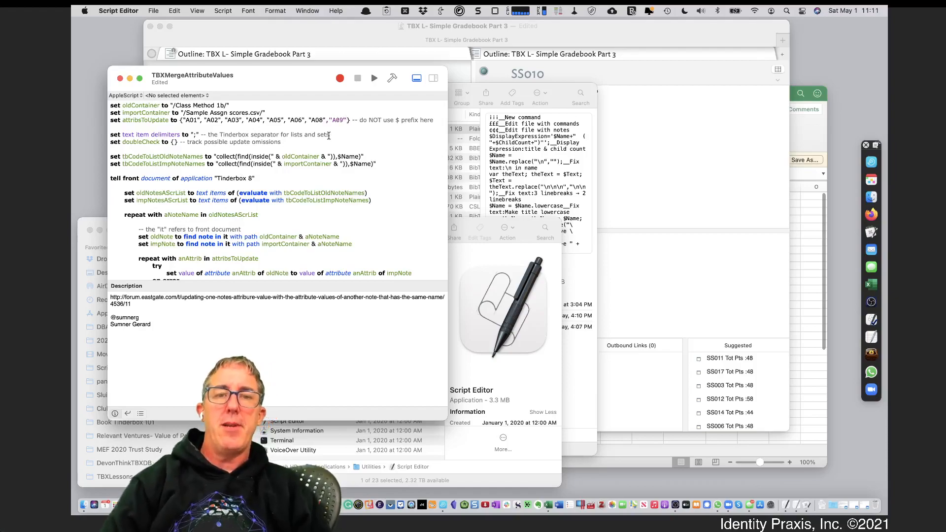
key("super+s")
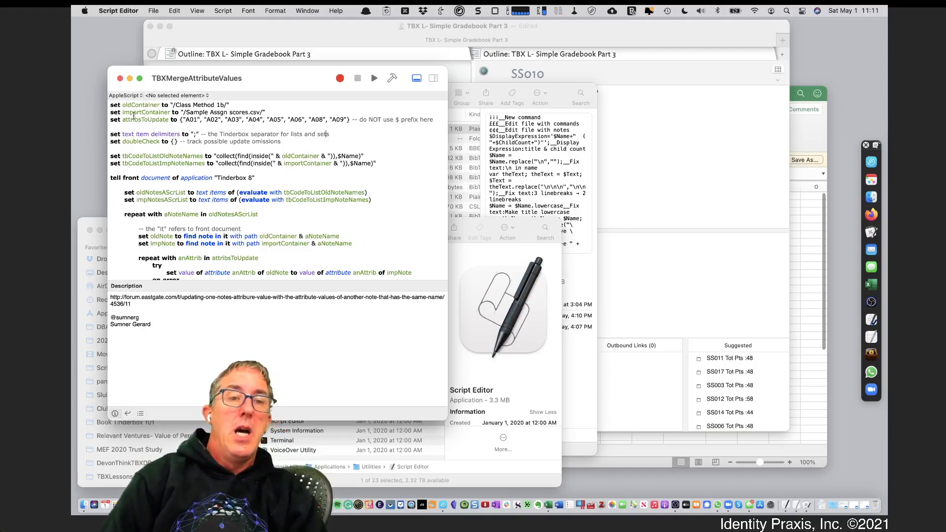
Step: Examine the oldContainer, importContainer and attribsToUpdate settings at the start of the TBXMergeAttributeValues script
left_click_drag(128, 106, 200, 107)
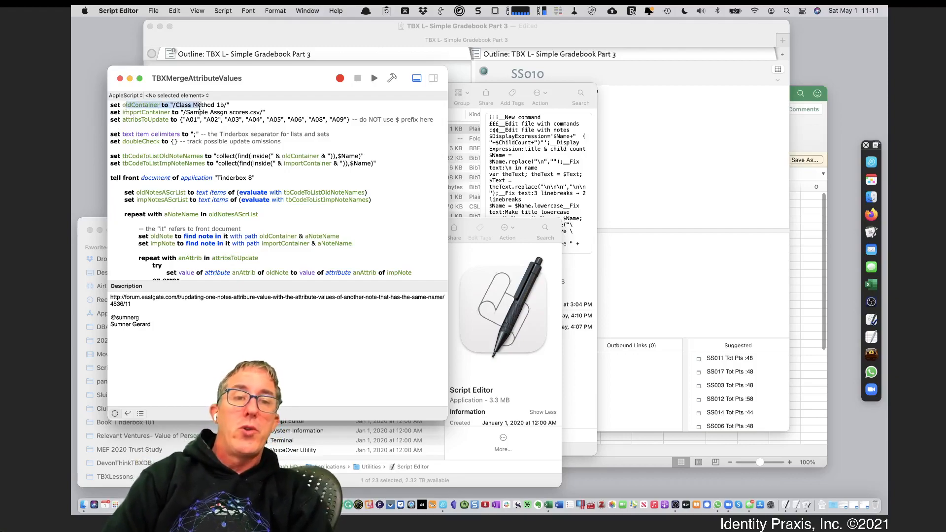
left_click(220, 113)
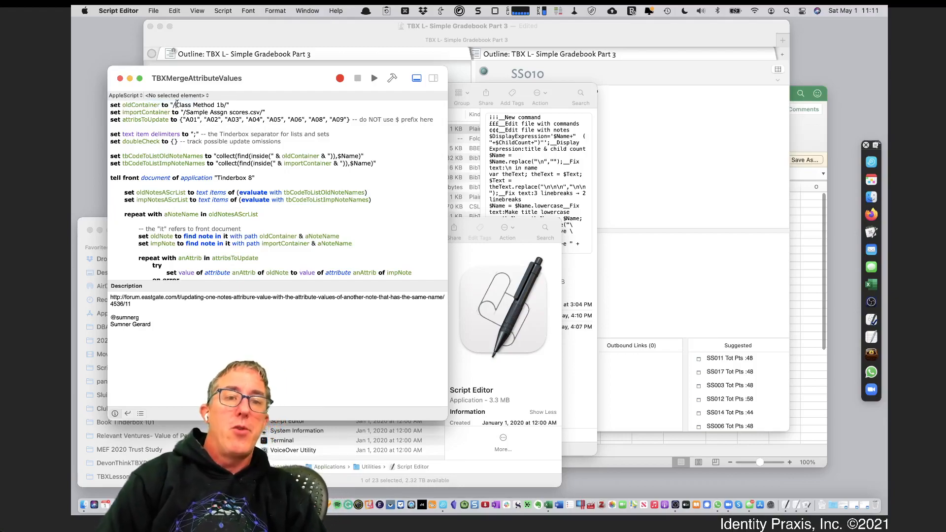
left_click_drag(177, 105, 256, 113)
left_click(256, 113)
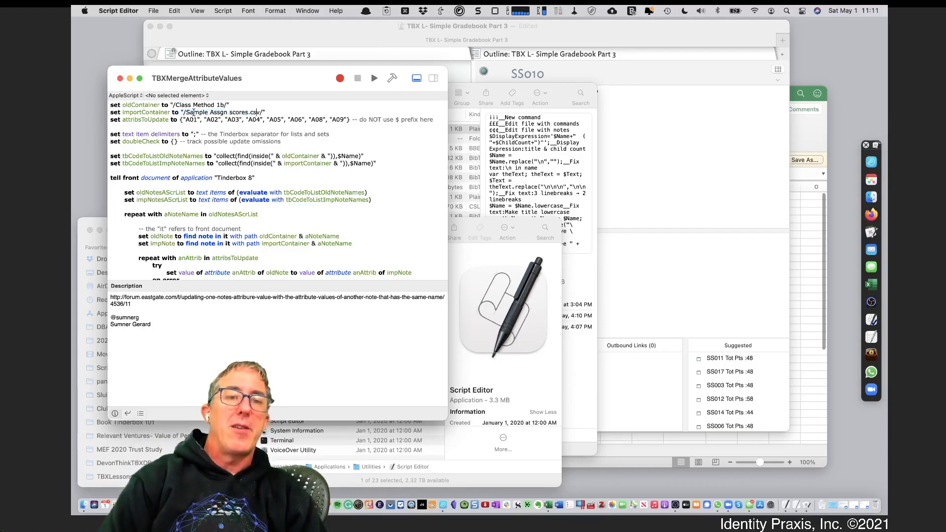
left_click_drag(184, 114, 260, 113)
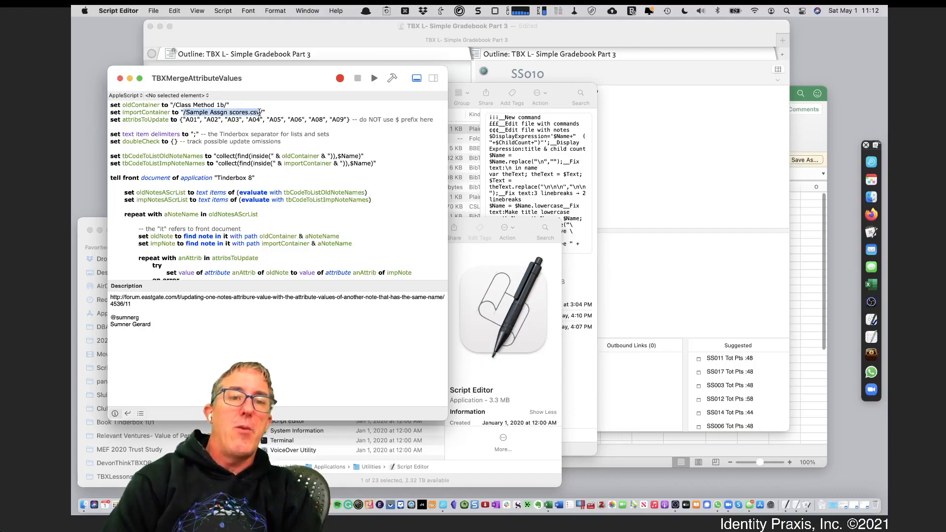
left_click(230, 116)
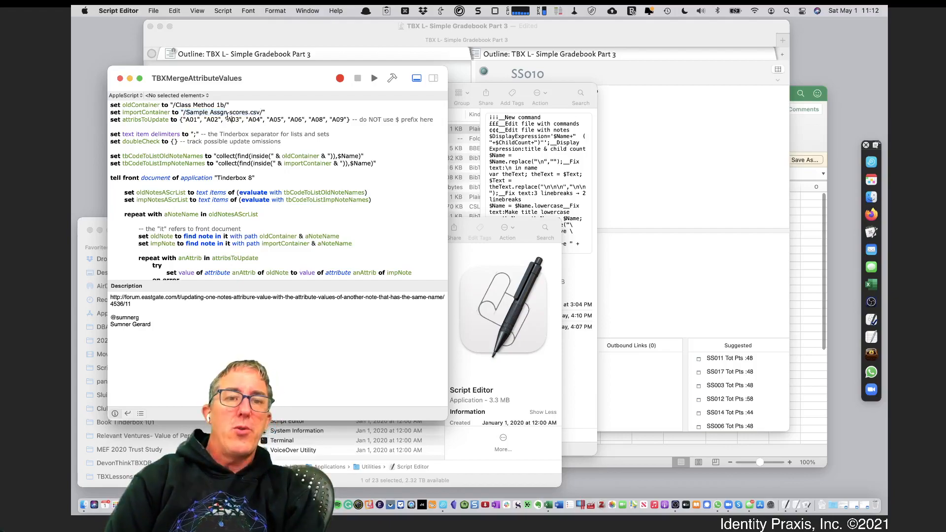
left_click_drag(193, 116, 194, 87)
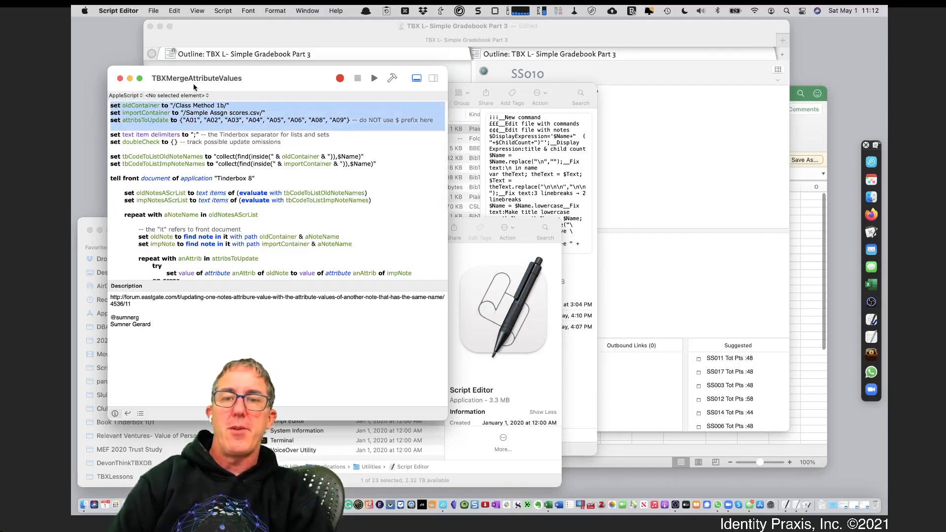
left_click(365, 126)
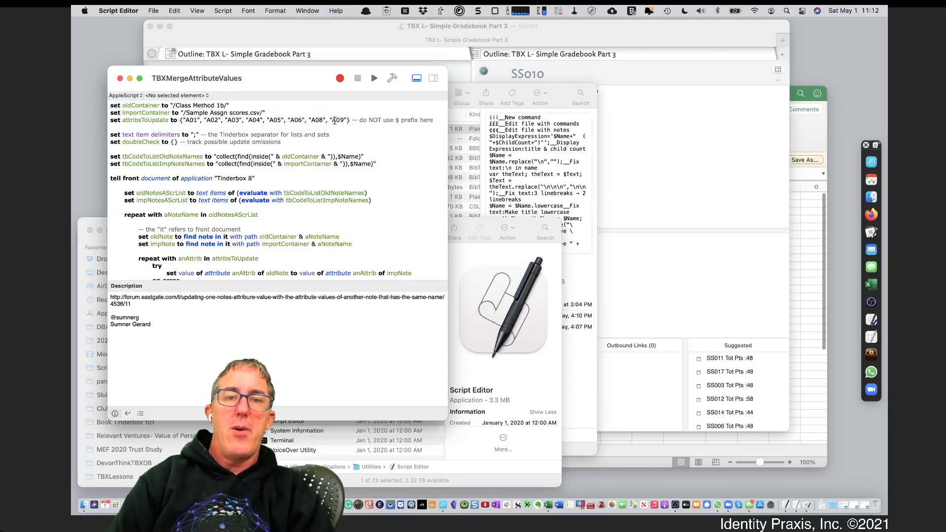
Step: Switch to the TBX L- Simple Gradebook Part 3 document in Tinderbox and select the Class Method 1b container
left_click(583, 39)
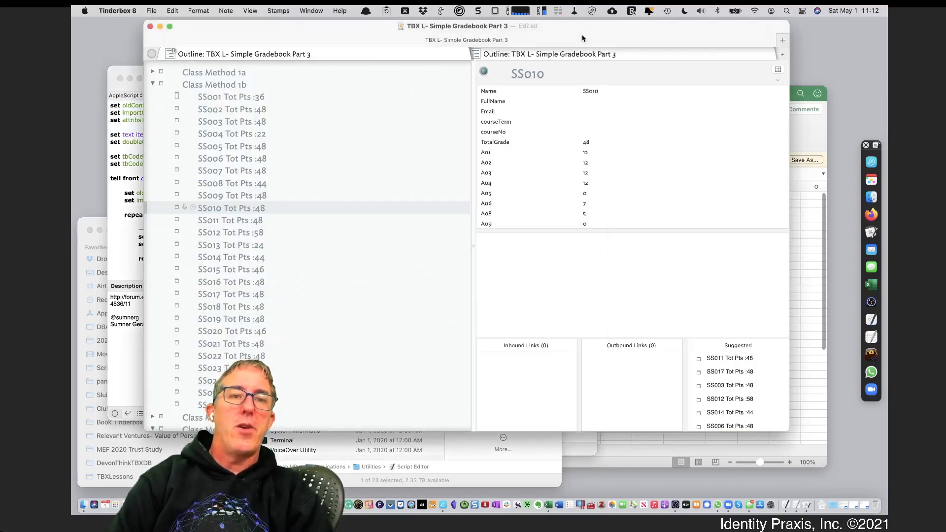
left_click(265, 92)
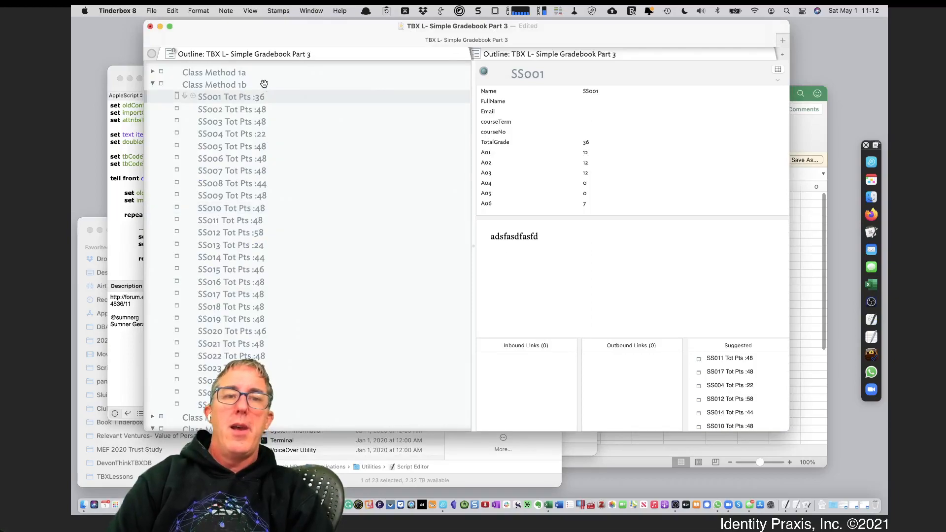
left_click(261, 85)
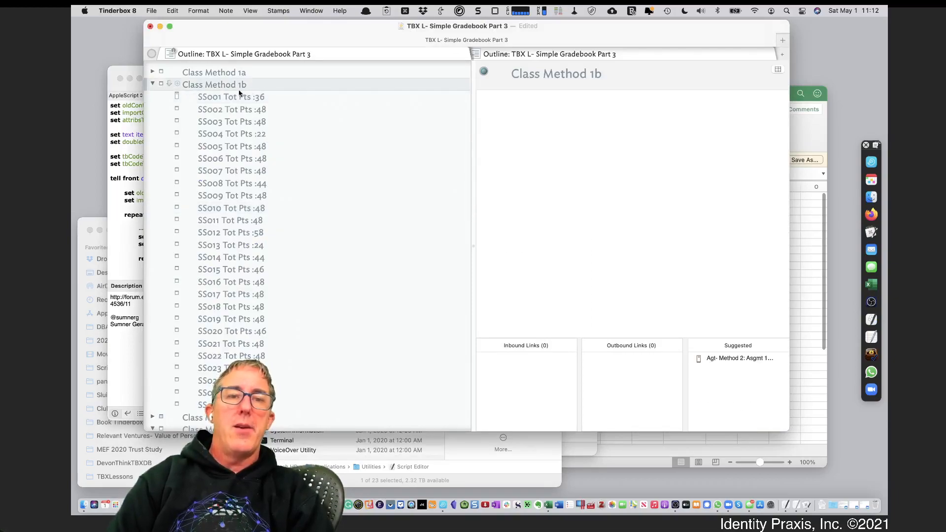
Step: Run the TBXMergeAttributeValues script from Script Editor and review the Doublecheck list in the Tinderbox document
left_click(134, 90)
left_click(373, 79)
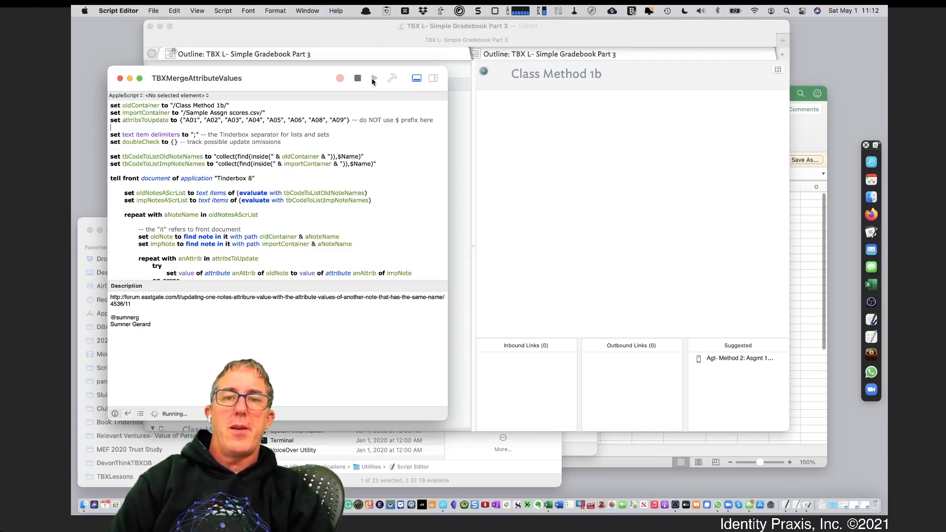
left_click(577, 40)
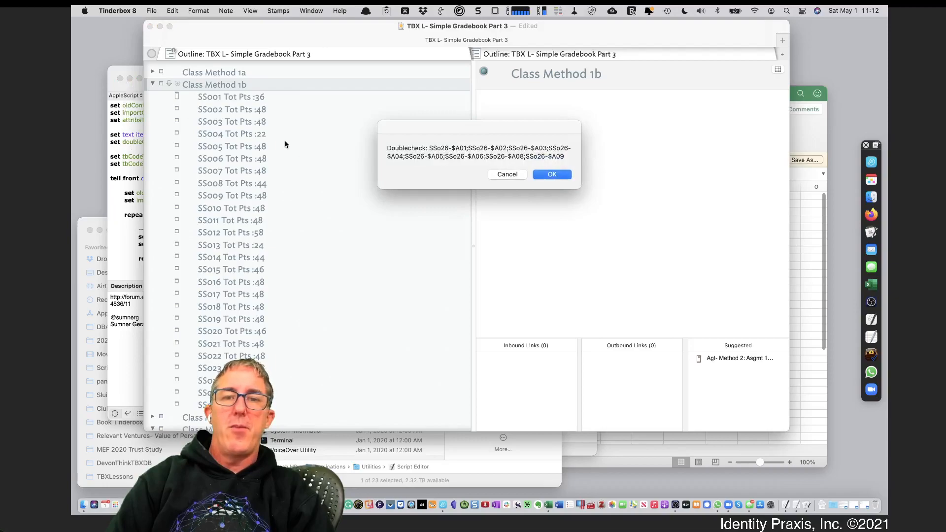
left_click_drag(433, 147, 524, 167)
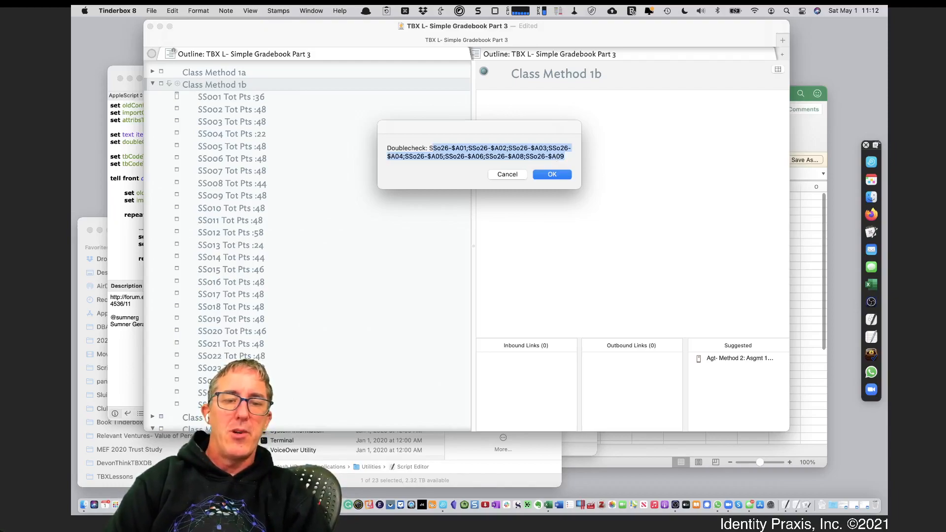
Step: Cancel the Doublecheck dialog and look through the student notes in the Class Method 1b container
left_click(507, 174)
scroll(275, 353, "down", 10)
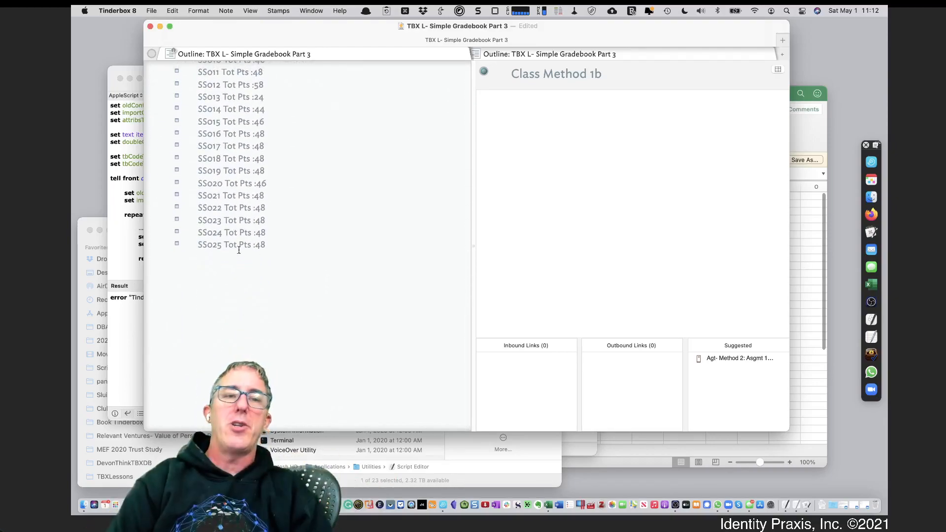
scroll(238, 250, "down", 10)
scroll(236, 312, "up", 8)
scroll(236, 313, "up", 10)
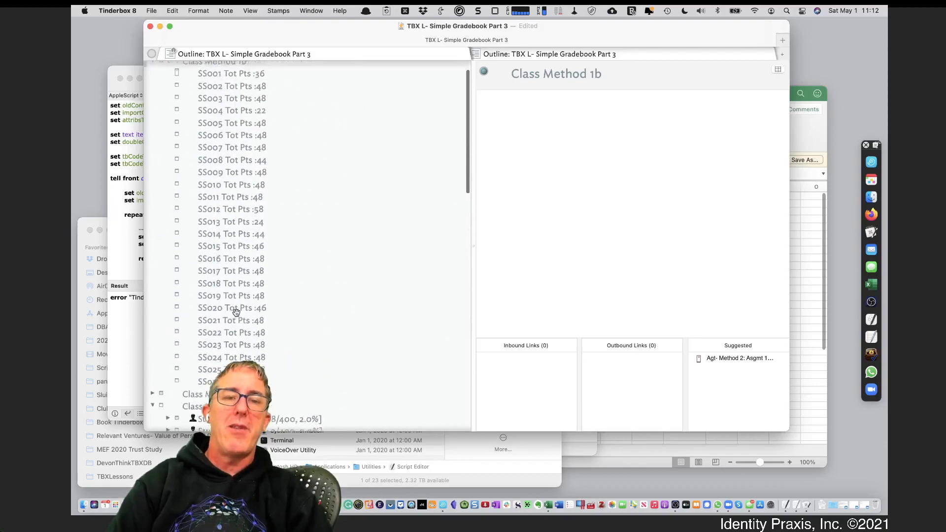
Step: Reset the displayed attributes of note SS001 and check its A09 score
left_click(272, 96)
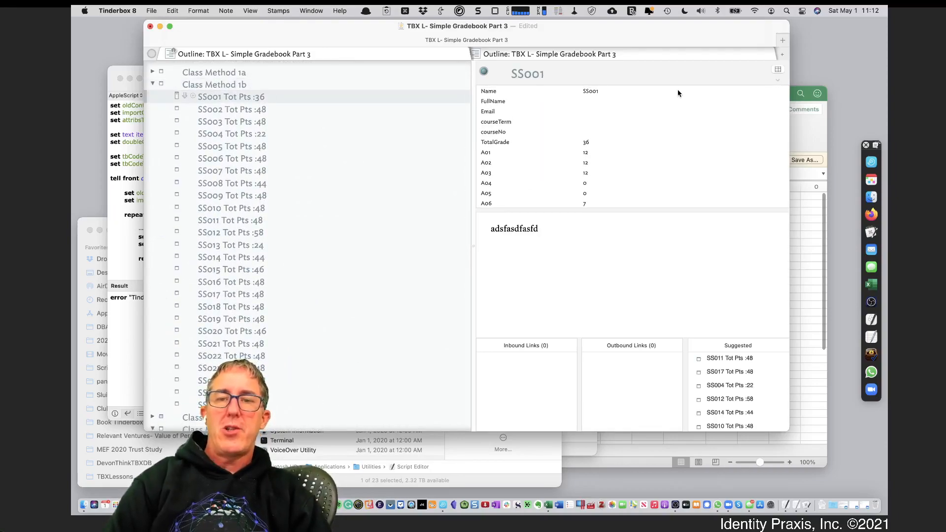
left_click(778, 69)
left_click(631, 147)
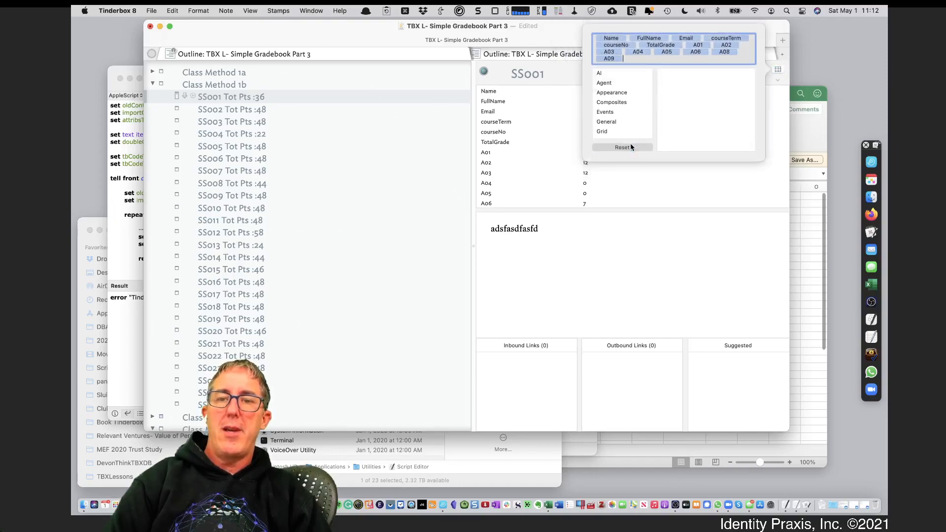
left_click(584, 226)
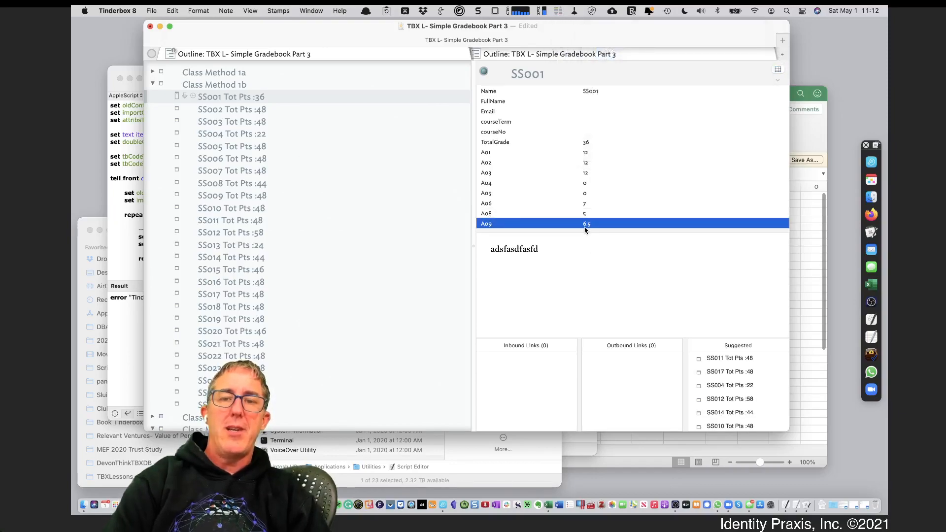
Step: Go through the student notes in Class Method 1b from SS002 to SS024 to check their merged scores, ending back at SS002
left_click(224, 110)
key("Down")
key("Down")
key("Down")
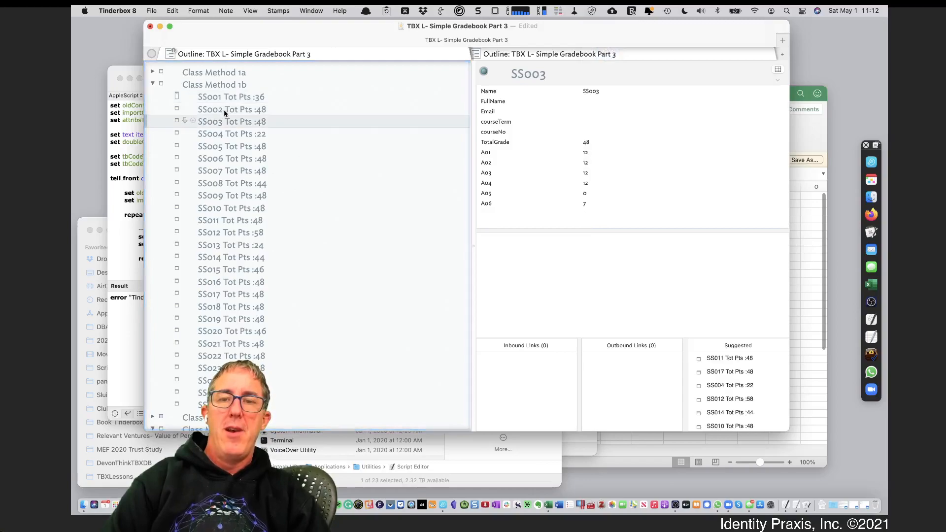
key("Down")
key("Down")
key("Down")
key("Down")
key("Down")
key("Down")
key("Down")
key("Down")
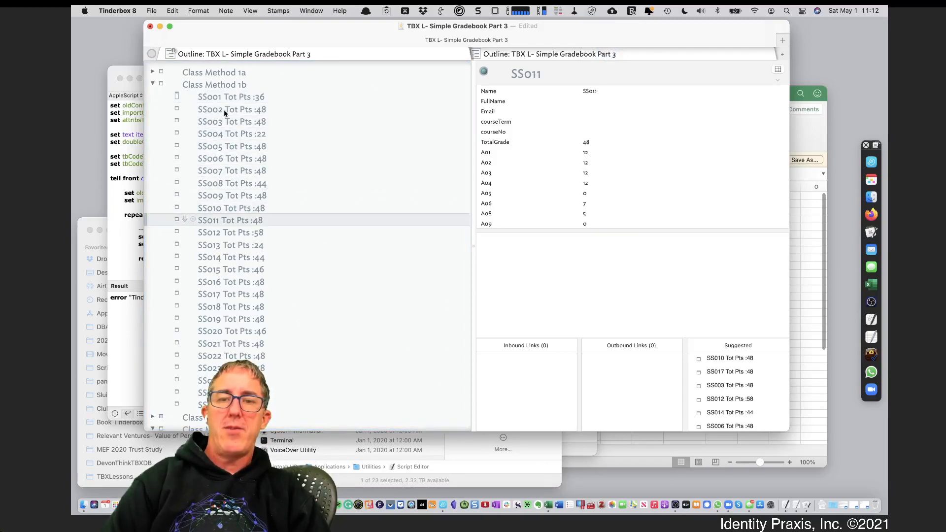
key("Down")
key("Down")
key("Down")
key("Down")
key("Down")
key("Down")
key("Down")
key("Down")
key("Down")
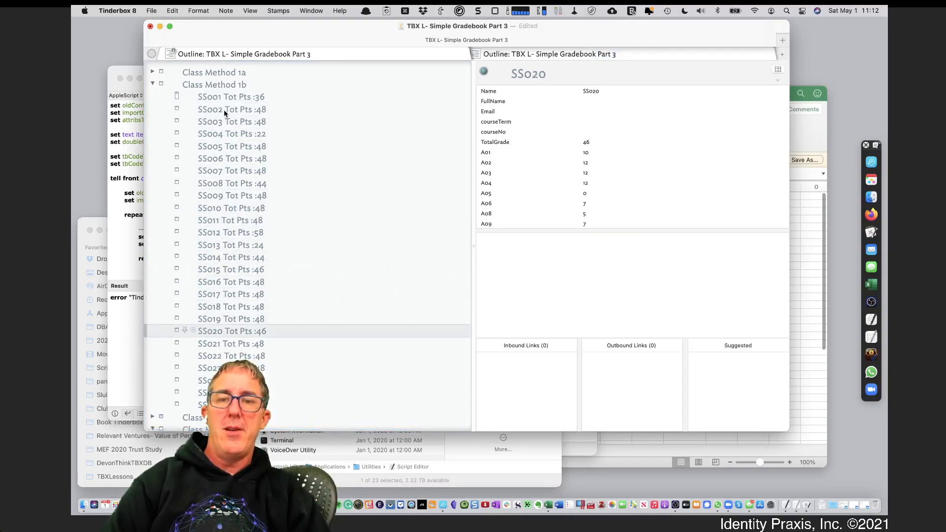
key("Down")
key("Down")
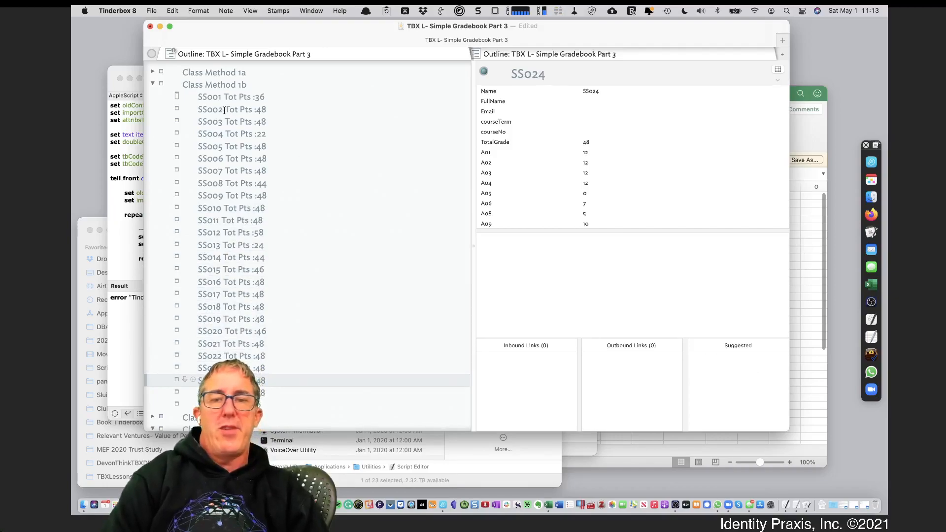
scroll(230, 197, "down", 10)
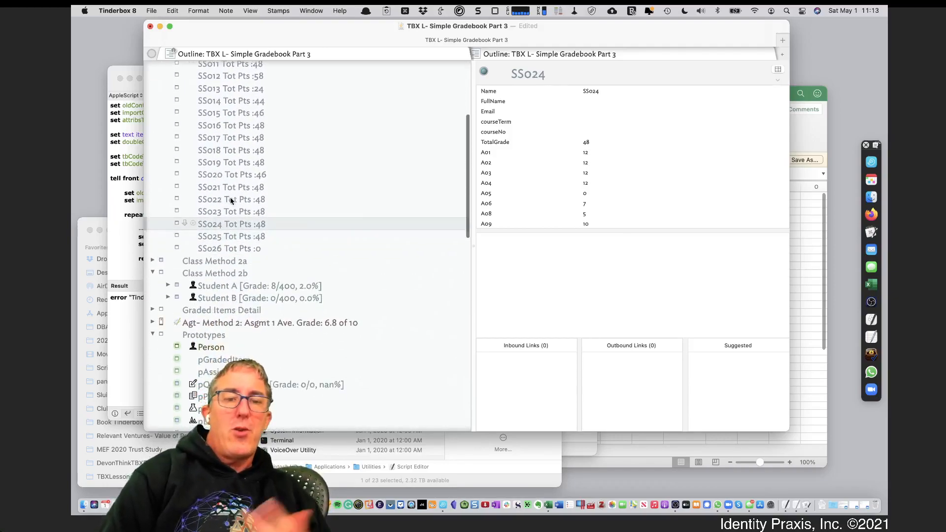
scroll(229, 197, "down", 1)
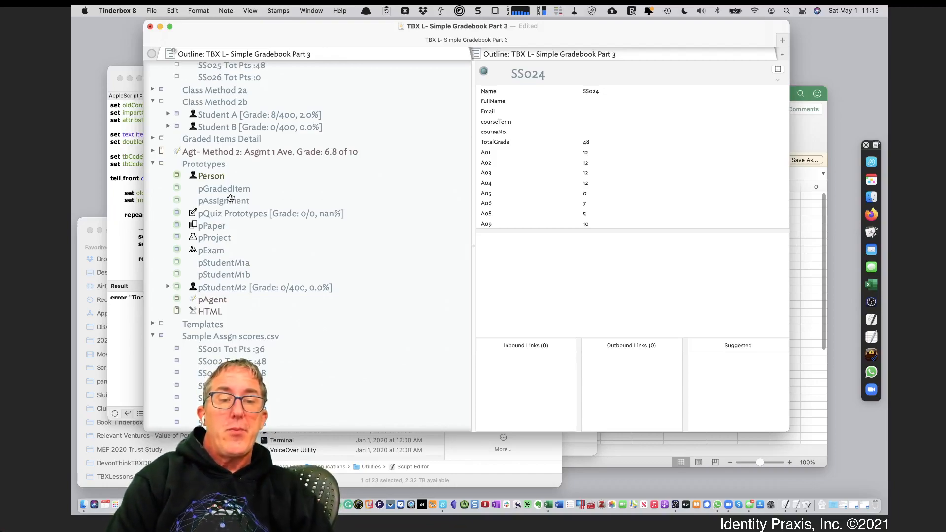
scroll(231, 198, "up", 10)
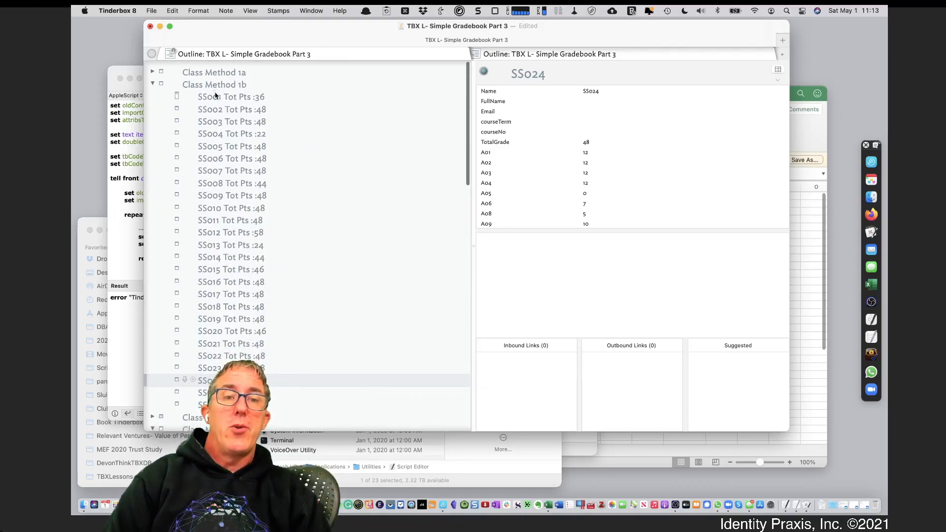
left_click(234, 110)
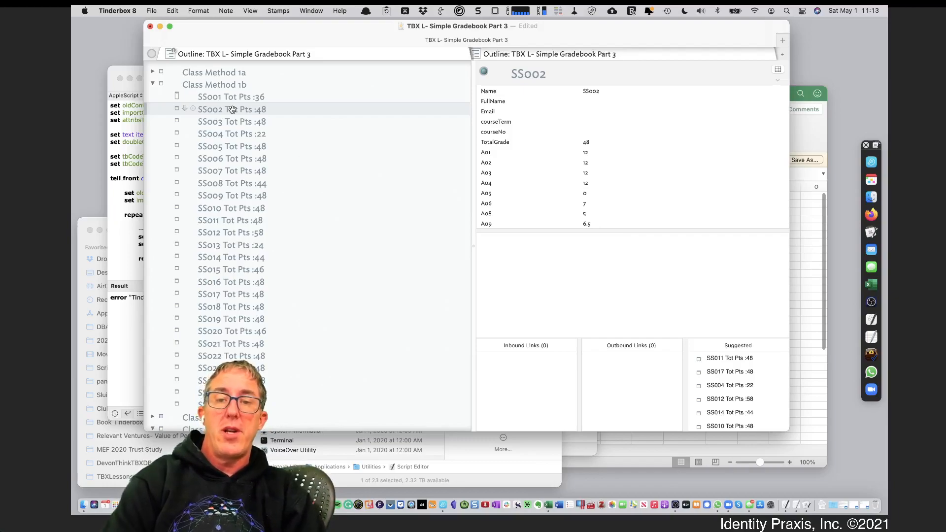
Step: Collapse Class Method 1b and examine the pGradedItem, pQuiz, pPaper, pProject and pExam prototypes
left_click(155, 84)
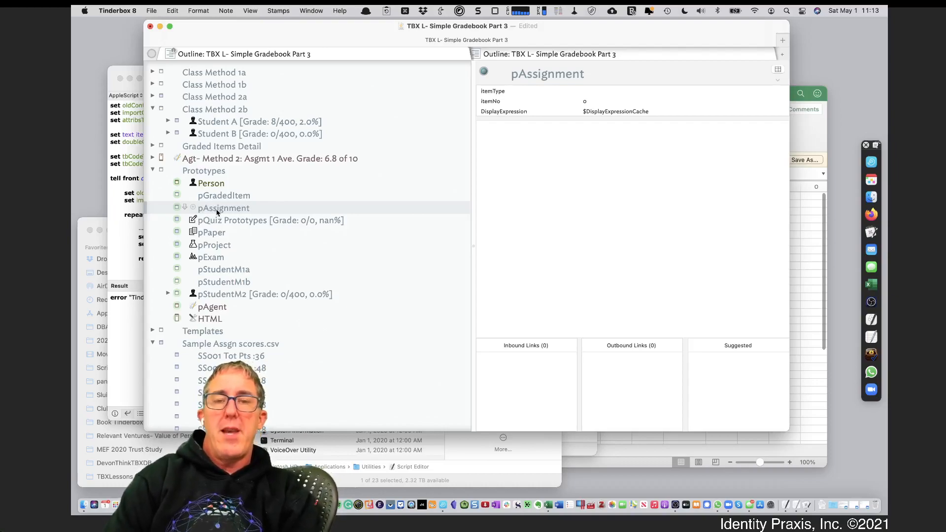
left_click(227, 196)
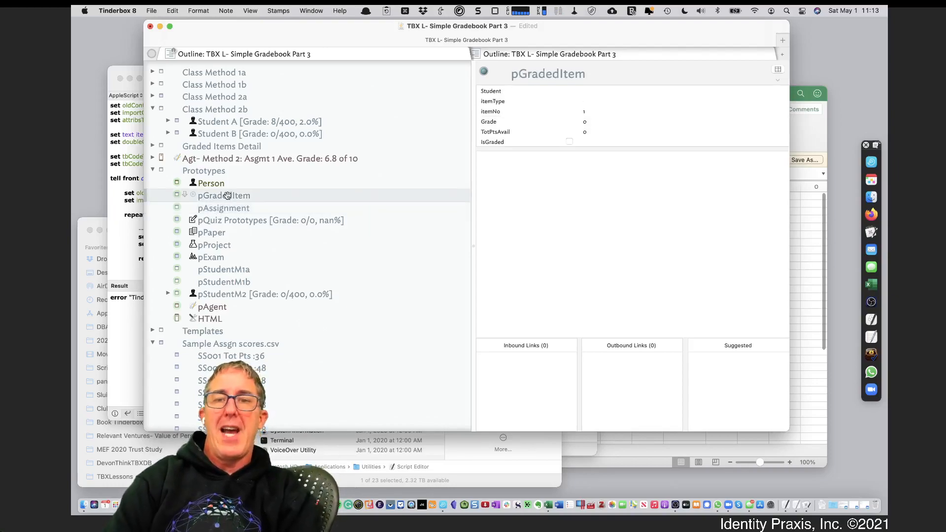
left_click(222, 237)
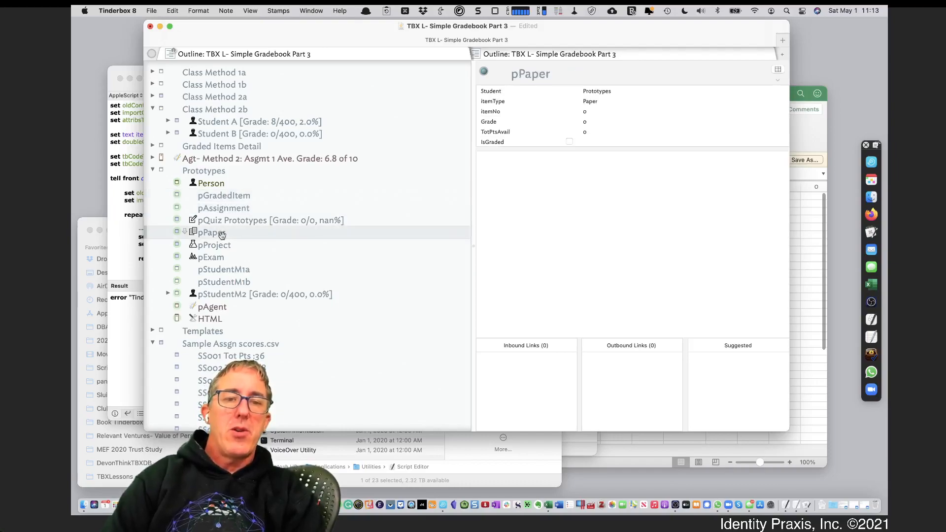
left_click(232, 222)
left_click(234, 233)
left_click(233, 244)
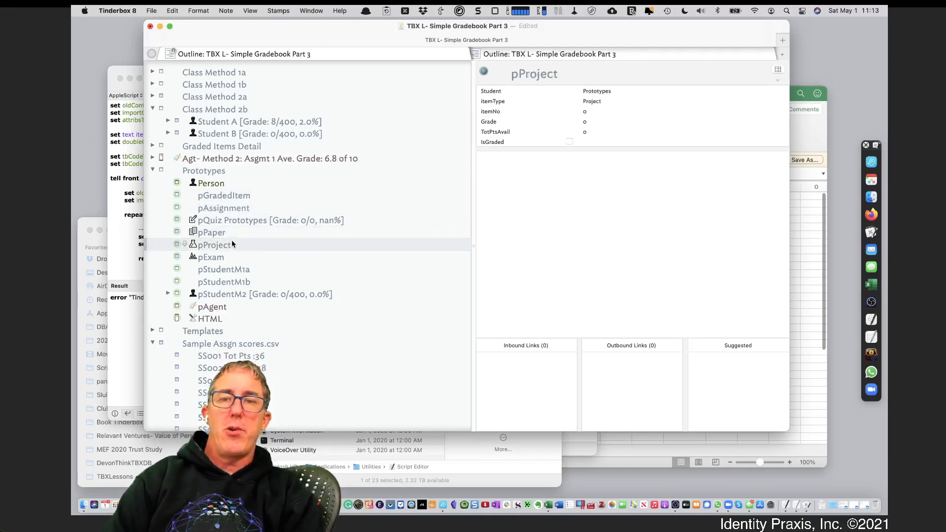
left_click(229, 258)
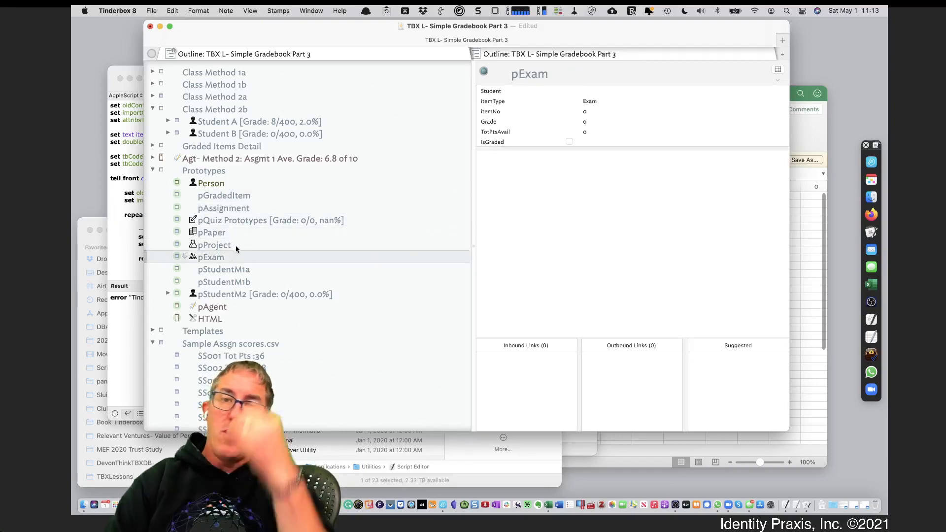
Step: View the badge symbols available for pExam and assign the person badge to the pStudentM1a prototype
left_click(194, 256)
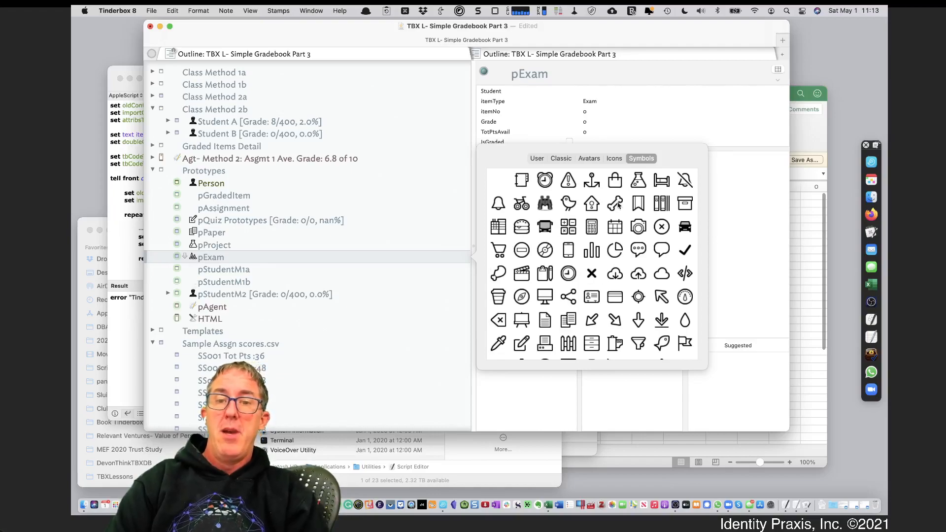
left_click(409, 244)
left_click(193, 274)
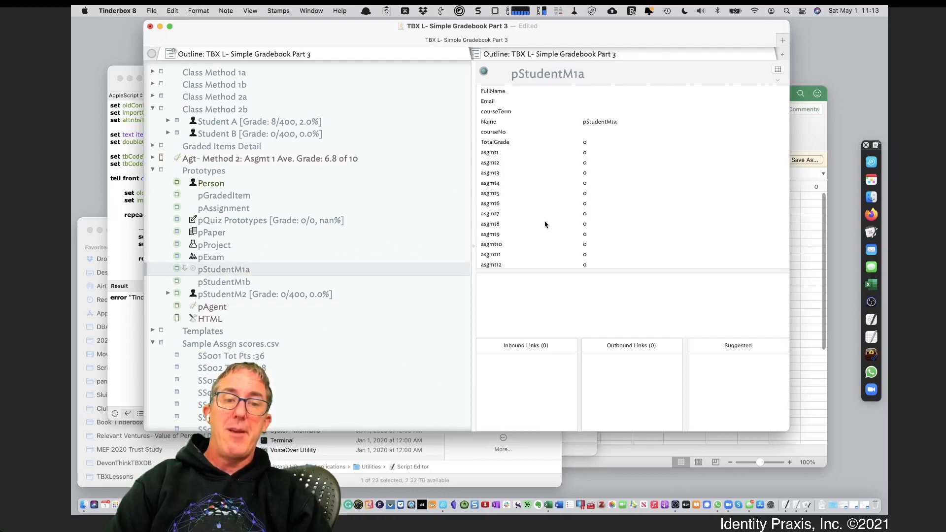
left_click(614, 286)
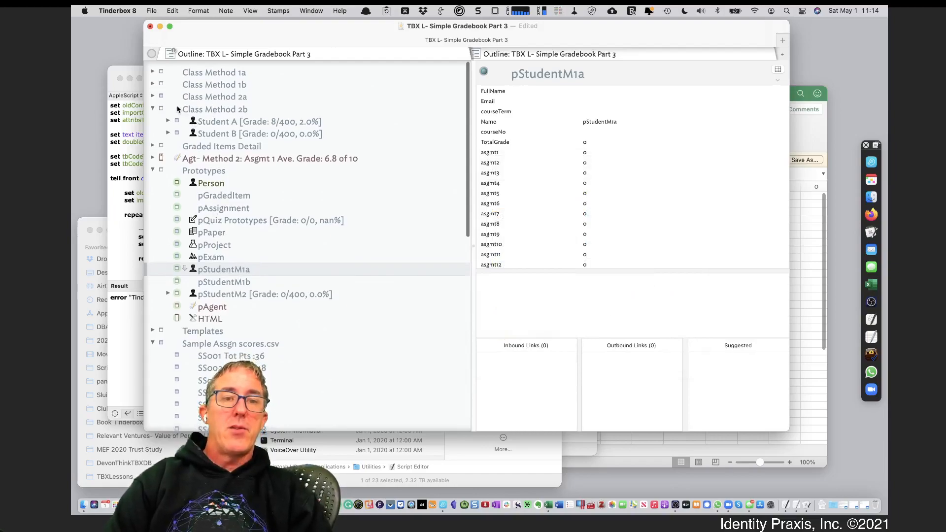
Step: Expand Class Method 2a and its Student A to view the graded items, and collapse both again
left_click(152, 96)
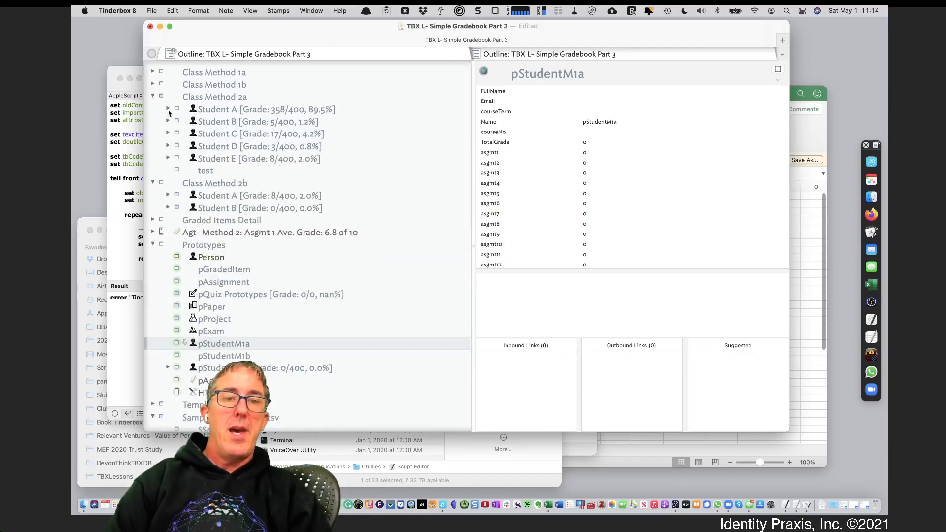
left_click(168, 109)
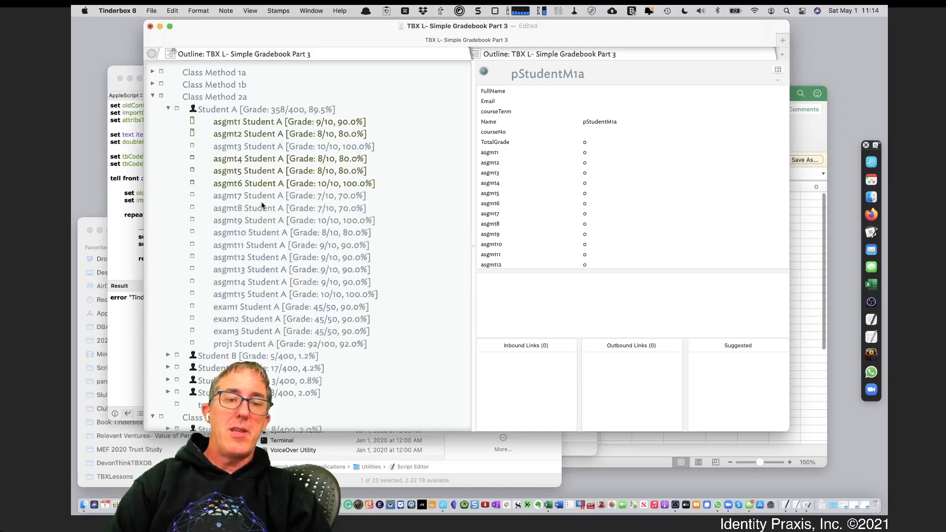
left_click(167, 109)
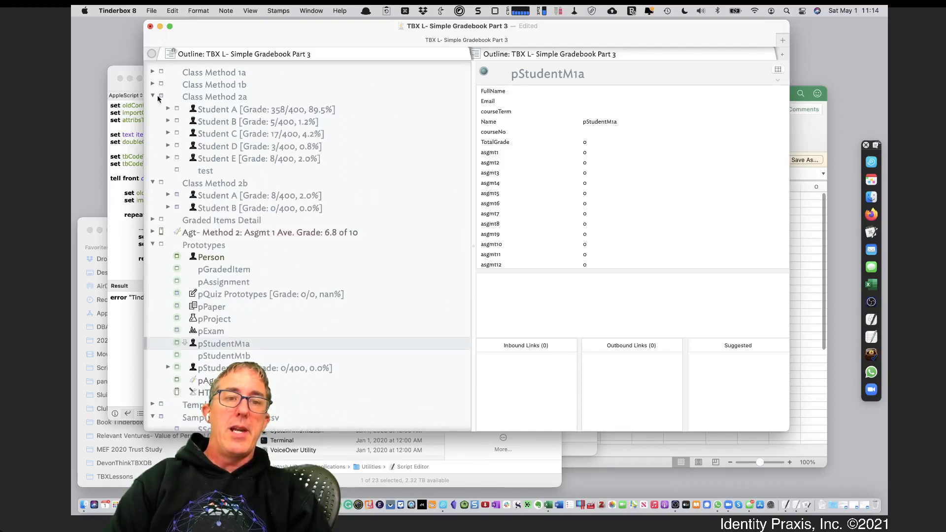
left_click(152, 96)
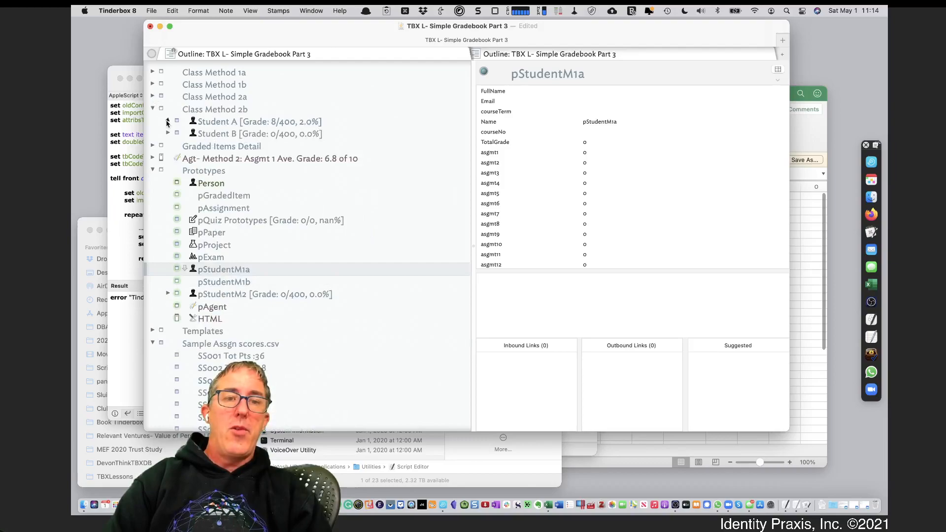
Step: Expand Student A in Class Method 2b, examine the badges and attributes of asgmt1 through asgmt5, and collapse the student again
left_click(168, 121)
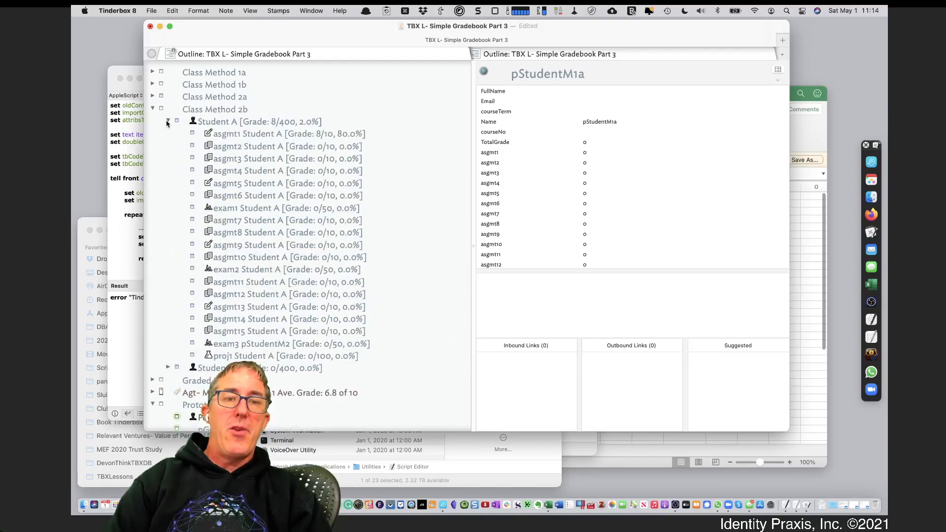
left_click(209, 139)
left_click(210, 149)
left_click(209, 160)
left_click(208, 171)
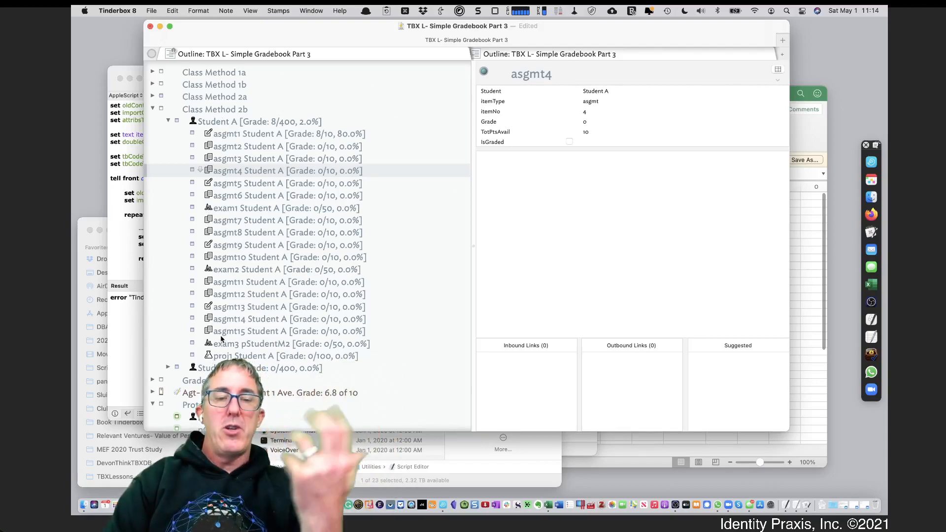
left_click(290, 183)
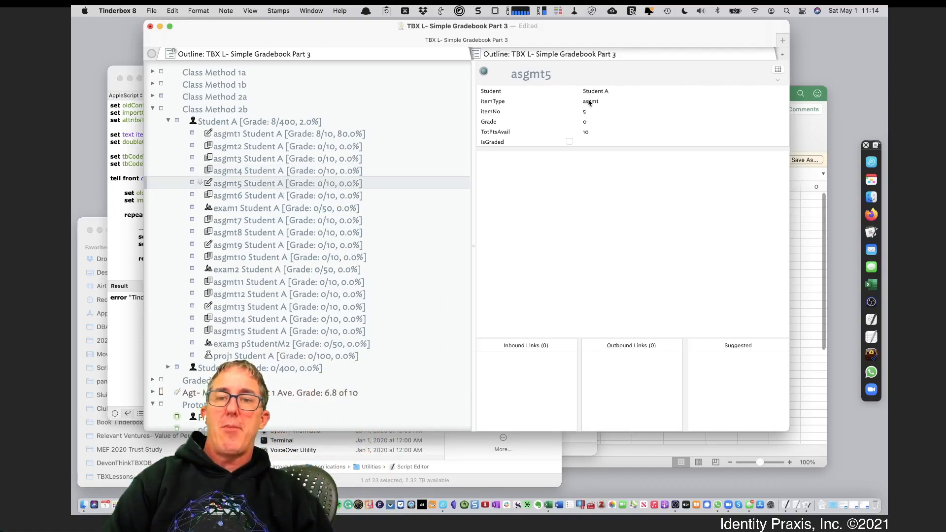
scroll(284, 270, "down", 5)
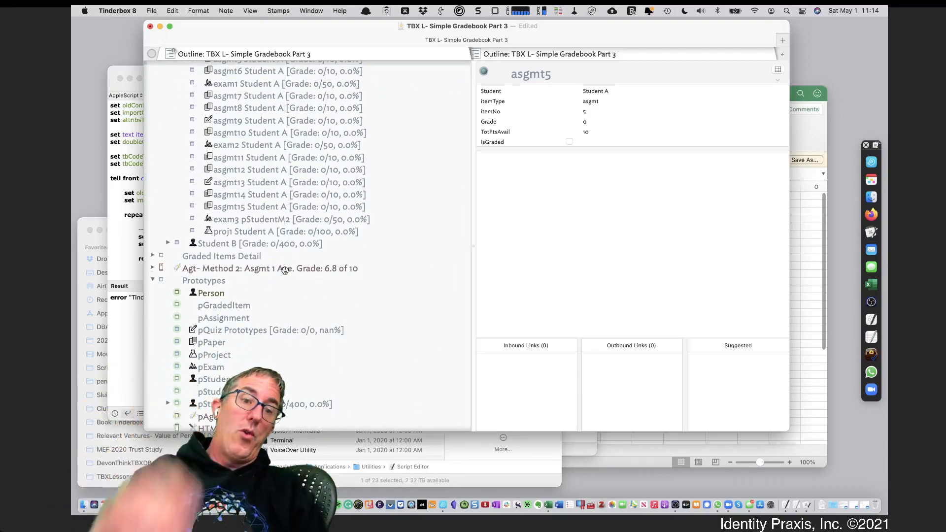
scroll(299, 248, "up", 5)
scroll(299, 248, "down", 1)
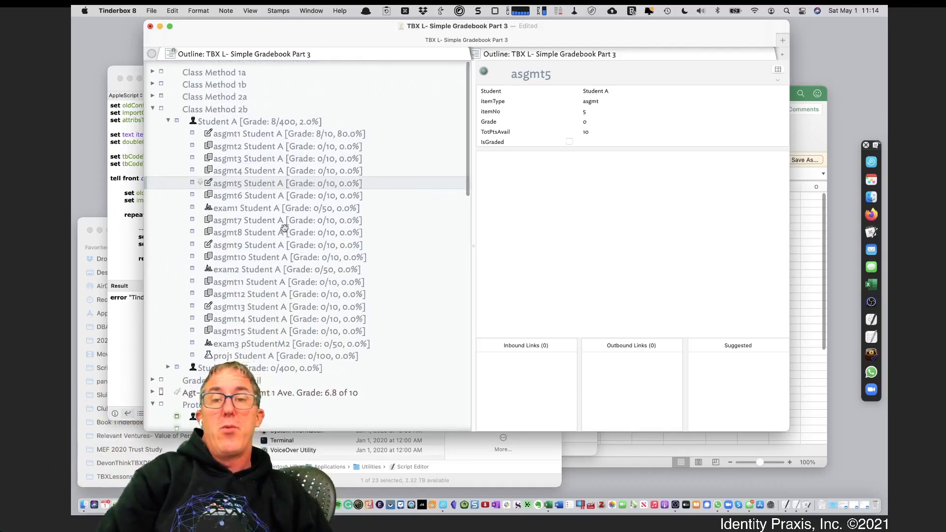
left_click(168, 121)
Step: Collapse the Sample Assgn scores.csv container and delete it from the outline
scroll(247, 312, "down", 2)
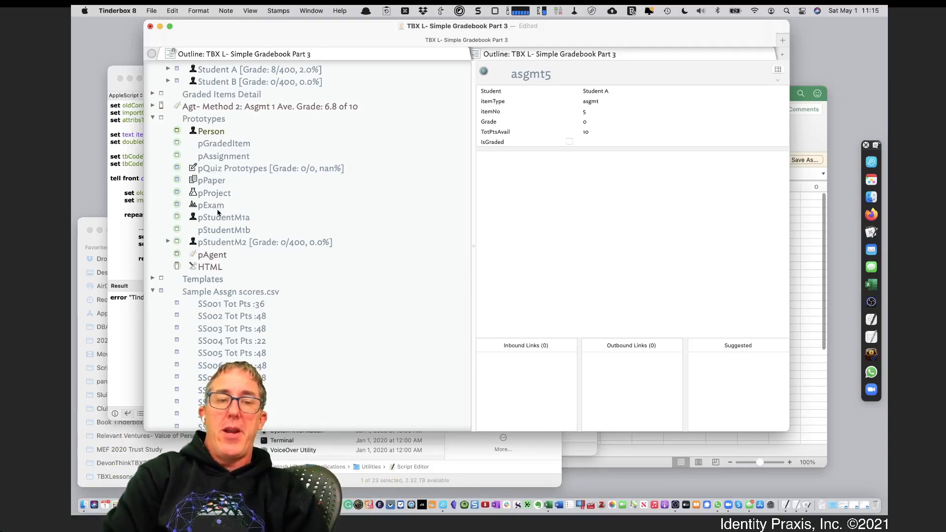
left_click(153, 290)
left_click(206, 345)
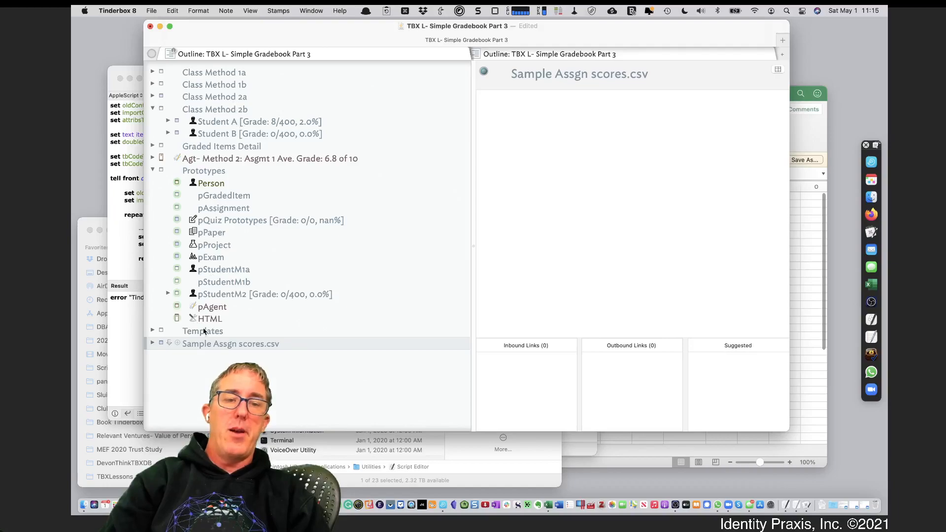
key("Delete")
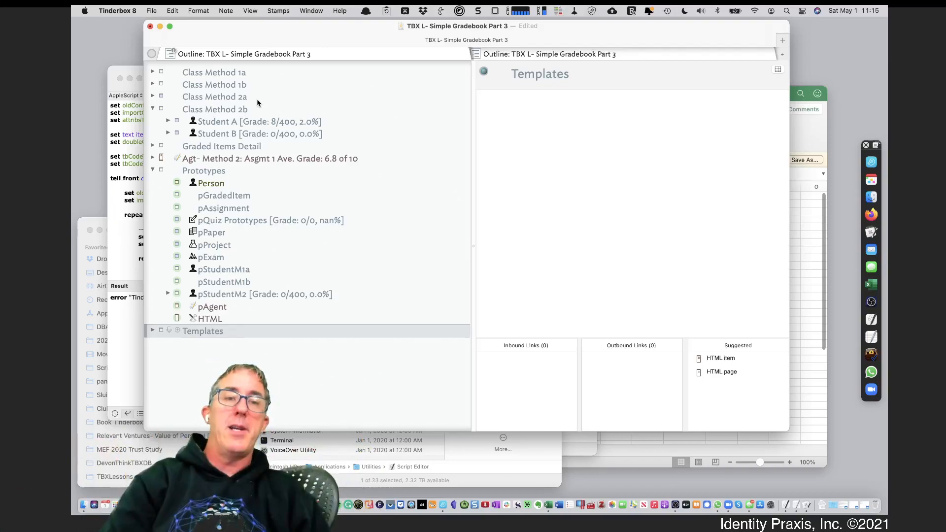
Step: Select Student B in Class Method 2b, view the TBXMergeAttributeValues script in Script Editor, and return to the Tinderbox gradebook
left_click(231, 134)
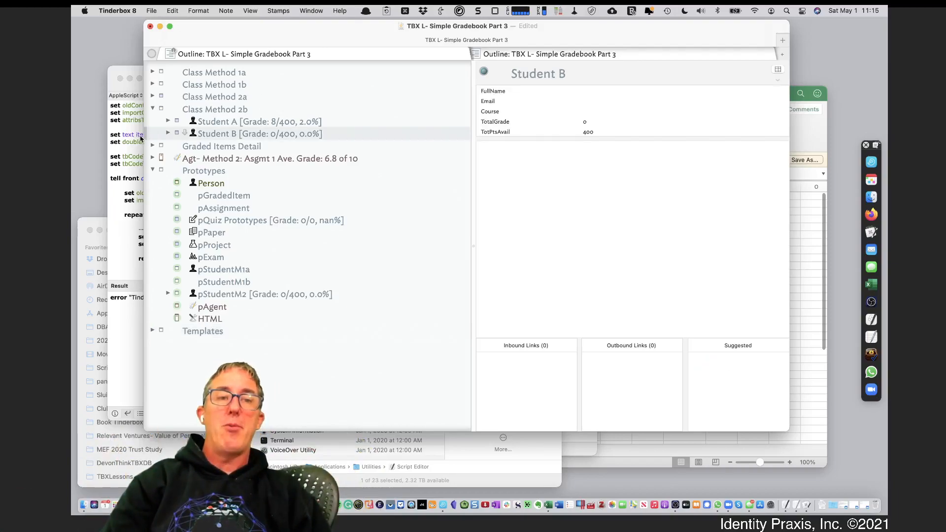
left_click(139, 135)
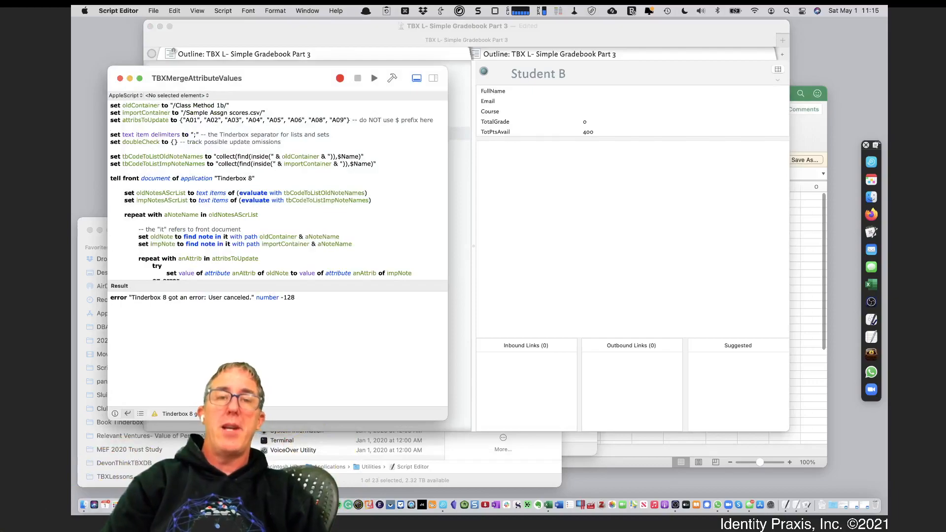
left_click(330, 31)
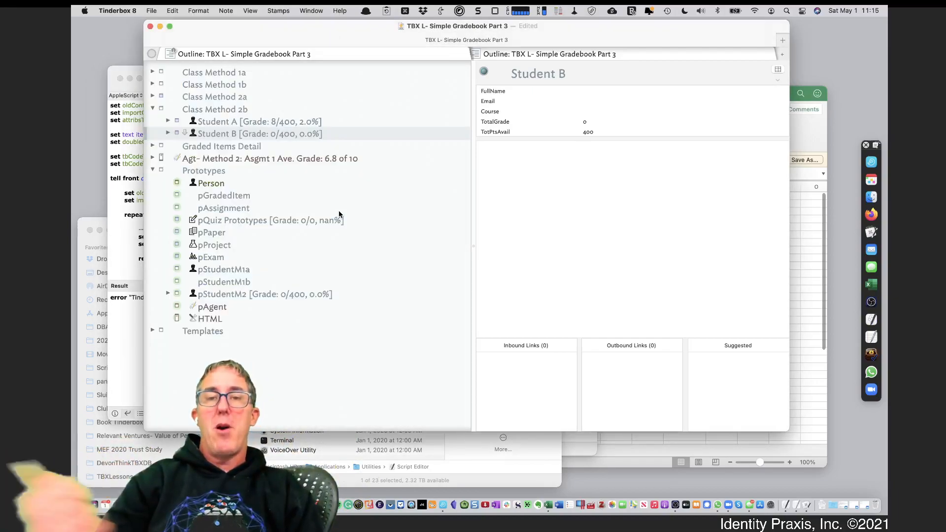